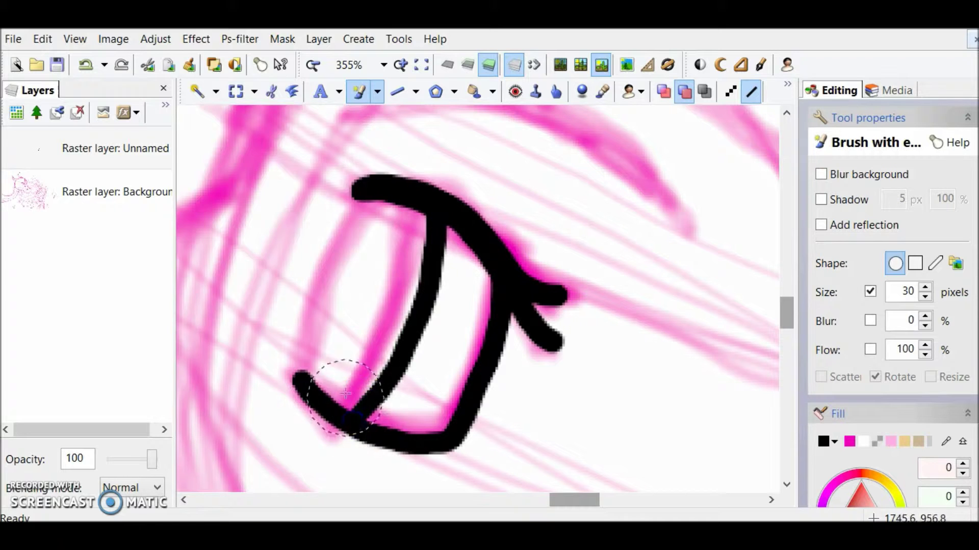
- Ink the front edge of the girl's eye and the eyebrow above it with the 30-pixel black brush
{"action": "left_click_drag", "start_coordinate": [309, 380], "coordinate": [366, 198]}
{"action": "scroll", "coordinate": [792, 339], "scroll_direction": "up", "scroll_amount": 2}
{"action": "left_click_drag", "start_coordinate": [356, 236], "coordinate": [627, 273]}
- Ink the inner edge and lower outline of the dragon's eye in black along the pink sketch
{"action": "left_click", "coordinate": [421, 65]}
{"action": "left_click", "coordinate": [401, 65]}
{"action": "left_click", "coordinate": [401, 65]}
{"action": "left_click", "coordinate": [401, 65]}
{"action": "left_click", "coordinate": [401, 65]}
{"action": "left_click", "coordinate": [401, 66]}
{"action": "left_click_drag", "start_coordinate": [479, 500], "coordinate": [416, 501]}
{"action": "left_click_drag", "start_coordinate": [788, 306], "coordinate": [793, 244]}
{"action": "left_click", "coordinate": [401, 65]}
{"action": "scroll", "coordinate": [567, 255], "scroll_direction": "up", "scroll_amount": 2}
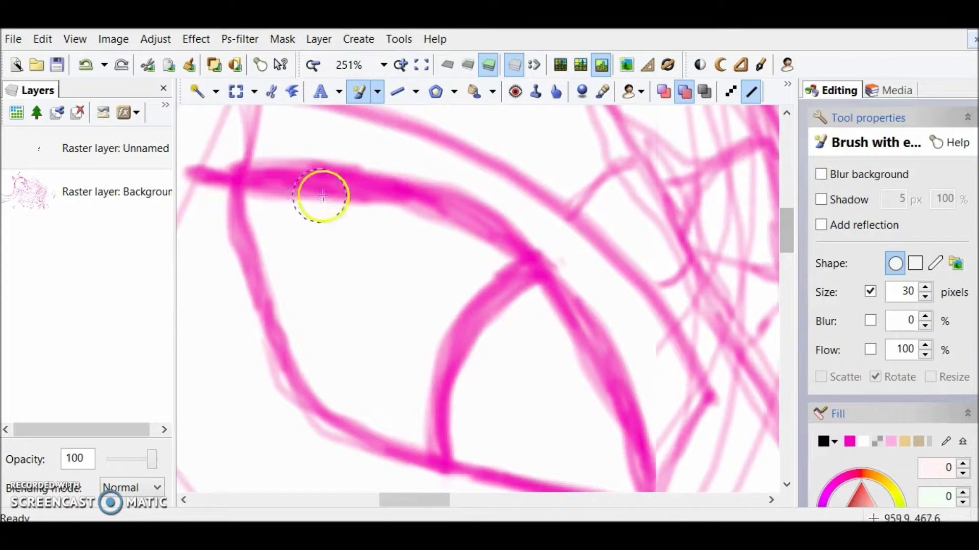
{"action": "mouse_move", "coordinate": [239, 190]}
{"action": "left_mouse_down"}
{"action": "mouse_move", "coordinate": [259, 290]}
{"action": "mouse_move", "coordinate": [307, 404]}
{"action": "mouse_move", "coordinate": [403, 447]}
{"action": "left_mouse_up"}
{"action": "scroll", "coordinate": [794, 252], "scroll_direction": "down", "scroll_amount": 3}
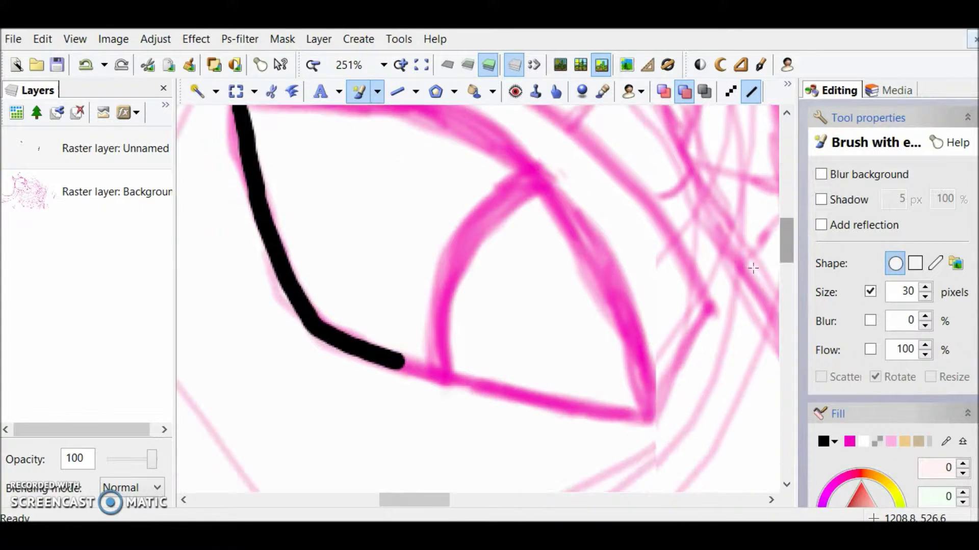
{"action": "left_click_drag", "start_coordinate": [448, 382], "coordinate": [633, 420]}
{"action": "mouse_move", "coordinate": [441, 367]}
{"action": "left_mouse_down"}
{"action": "mouse_move", "coordinate": [463, 261]}
{"action": "mouse_move", "coordinate": [535, 193]}
{"action": "left_mouse_up"}
{"action": "key", "text": "ctrl+z"}
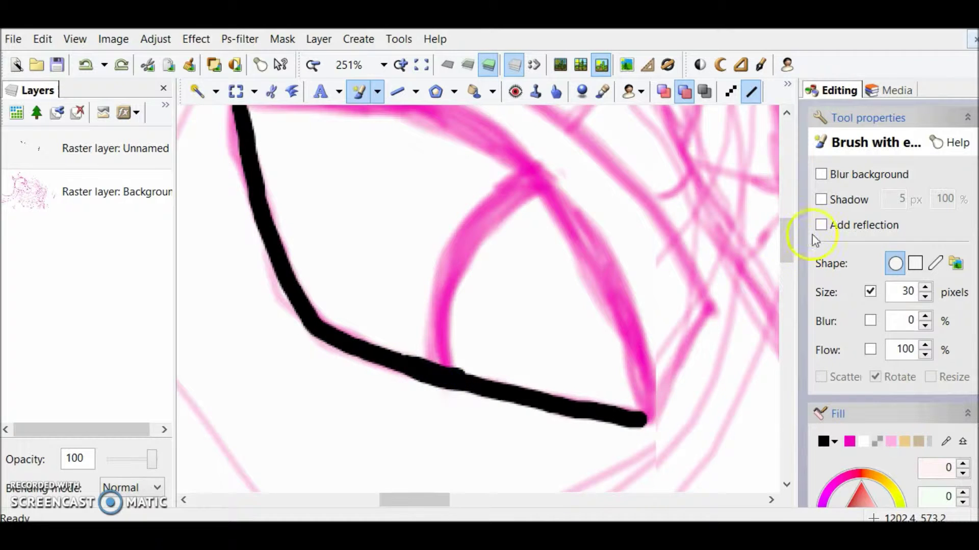
- Ink the dragon's upper eyelid from the inner corner down to the outer corner of the eye
{"action": "left_click_drag", "start_coordinate": [790, 247], "coordinate": [790, 236]}
{"action": "left_click", "coordinate": [401, 65]}
{"action": "left_click_drag", "start_coordinate": [406, 502], "coordinate": [380, 505]}
{"action": "mouse_move", "coordinate": [374, 132]}
{"action": "left_mouse_down"}
{"action": "mouse_move", "coordinate": [439, 155]}
{"action": "mouse_move", "coordinate": [598, 173]}
{"action": "left_mouse_up"}
{"action": "left_click_drag", "start_coordinate": [391, 501], "coordinate": [416, 501]}
{"action": "mouse_move", "coordinate": [310, 174]}
{"action": "left_mouse_down"}
{"action": "mouse_move", "coordinate": [476, 207]}
{"action": "mouse_move", "coordinate": [625, 353]}
{"action": "left_mouse_up"}
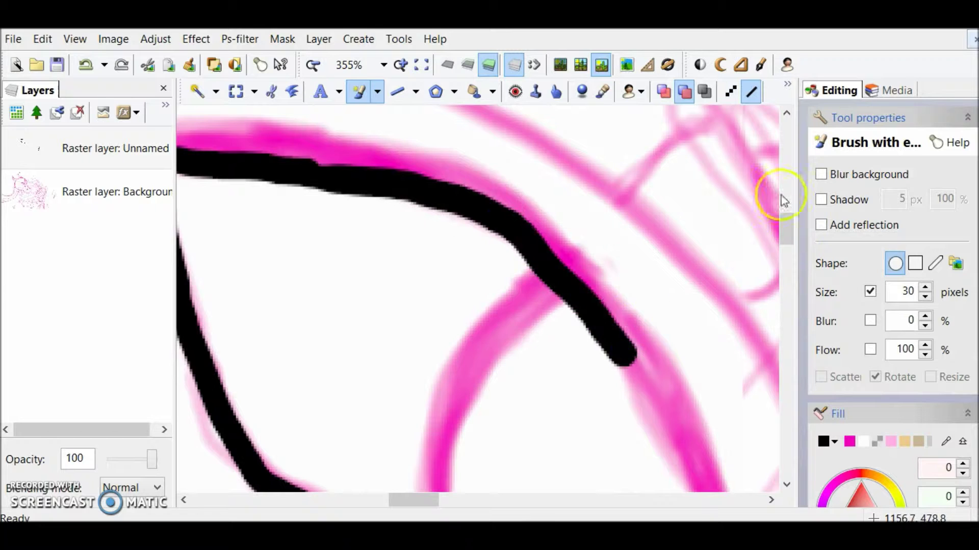
{"action": "left_click_drag", "start_coordinate": [786, 227], "coordinate": [786, 240]}
{"action": "mouse_move", "coordinate": [622, 175]}
{"action": "left_mouse_down"}
{"action": "mouse_move", "coordinate": [686, 331]}
{"action": "mouse_move", "coordinate": [700, 414]}
{"action": "mouse_move", "coordinate": [639, 204]}
{"action": "mouse_move", "coordinate": [715, 440]}
{"action": "left_mouse_up"}
{"action": "key", "text": "ctrl+z"}
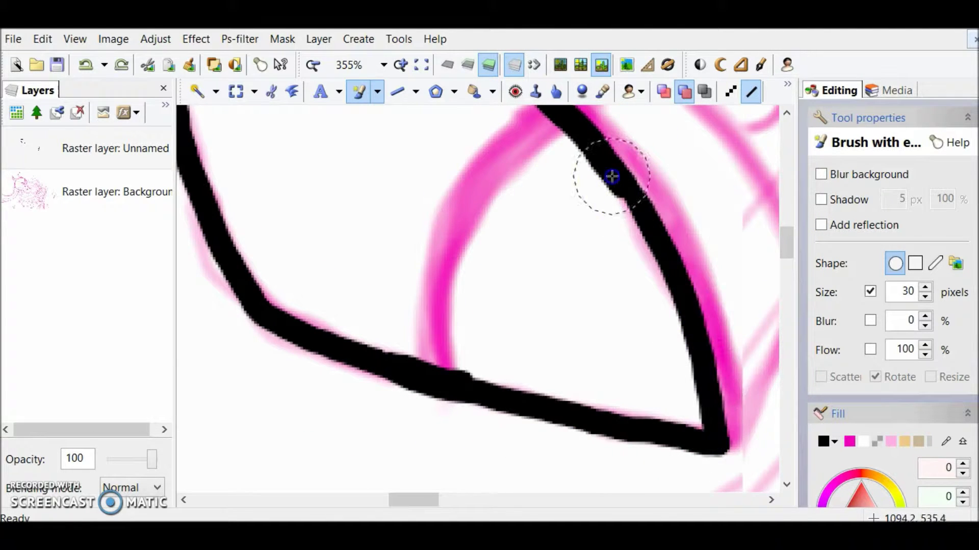
- Ink the curved pupil edge in the dragon's eye and thicken the upper eyelid out past the inner corner
{"action": "left_click_drag", "start_coordinate": [787, 238], "coordinate": [787, 234]}
{"action": "mouse_move", "coordinate": [551, 164]}
{"action": "left_mouse_down"}
{"action": "mouse_move", "coordinate": [483, 226]}
{"action": "mouse_move", "coordinate": [462, 422]}
{"action": "left_mouse_up"}
{"action": "left_click_drag", "start_coordinate": [786, 238], "coordinate": [787, 228]}
{"action": "mouse_move", "coordinate": [605, 318]}
{"action": "left_mouse_down"}
{"action": "mouse_move", "coordinate": [495, 206]}
{"action": "mouse_move", "coordinate": [428, 184]}
{"action": "left_mouse_up"}
{"action": "left_click_drag", "start_coordinate": [419, 500], "coordinate": [400, 499]}
{"action": "left_click_drag", "start_coordinate": [672, 187], "coordinate": [428, 151]}
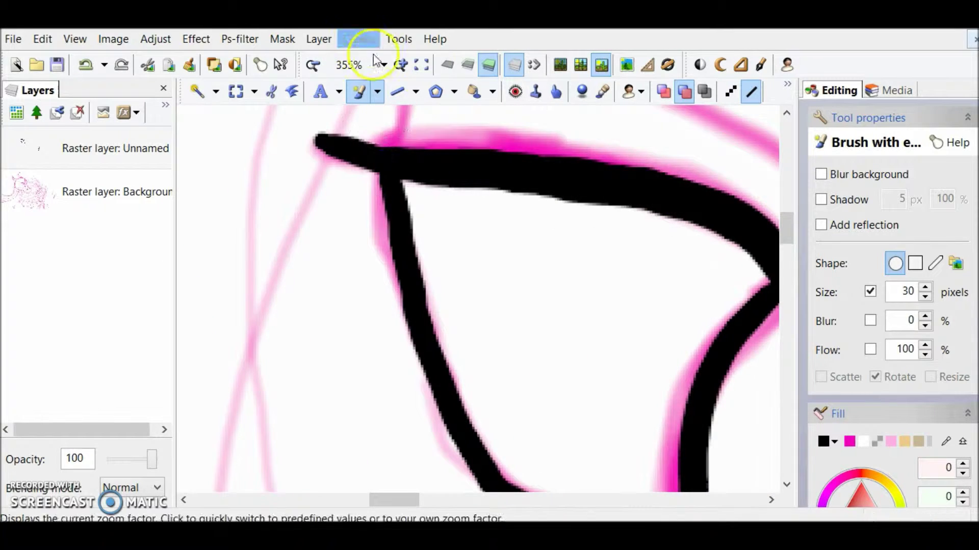
- Ink the girl's forehead line down to the brow, undoing unsatisfactory strokes
{"action": "left_click", "coordinate": [421, 65]}
{"action": "double_click", "coordinate": [400, 65]}
{"action": "left_click", "coordinate": [401, 64]}
{"action": "left_click", "coordinate": [400, 65]}
{"action": "left_click", "coordinate": [400, 65]}
{"action": "left_click", "coordinate": [400, 65]}
{"action": "left_click_drag", "start_coordinate": [470, 500], "coordinate": [567, 502]}
{"action": "left_click_drag", "start_coordinate": [788, 318], "coordinate": [794, 307]}
{"action": "mouse_move", "coordinate": [440, 196]}
{"action": "left_mouse_down"}
{"action": "mouse_move", "coordinate": [340, 333]}
{"action": "mouse_move", "coordinate": [295, 437]}
{"action": "left_mouse_up"}
{"action": "key", "text": "ctrl+z"}
{"action": "mouse_move", "coordinate": [278, 442]}
{"action": "left_mouse_down"}
{"action": "mouse_move", "coordinate": [341, 296]}
{"action": "mouse_move", "coordinate": [332, 325]}
{"action": "mouse_move", "coordinate": [443, 208]}
{"action": "left_mouse_up"}
{"action": "key", "text": "ctrl+z"}
- Ink the bridge of the girl's nose out to its tip and the underside of the nose
{"action": "left_click_drag", "start_coordinate": [787, 290], "coordinate": [788, 314]}
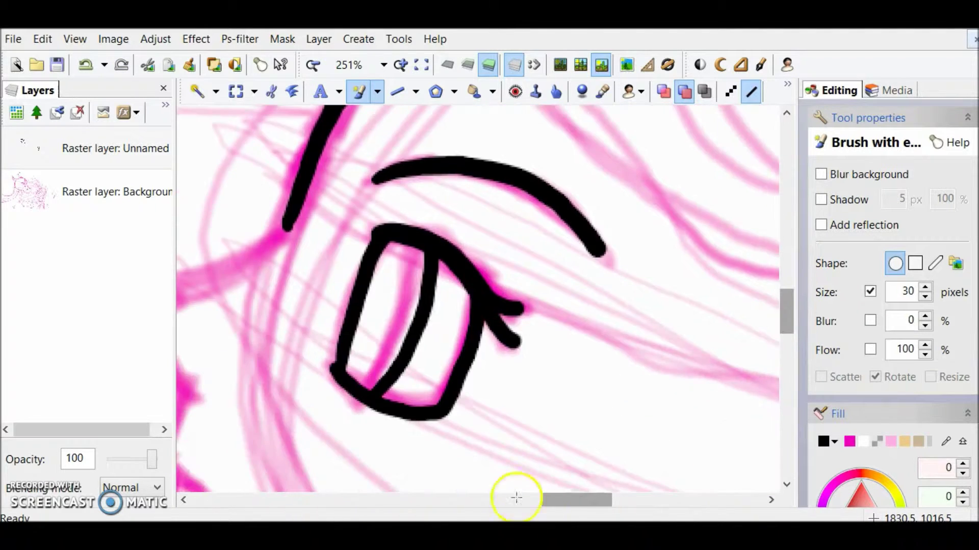
{"action": "left_click_drag", "start_coordinate": [553, 500], "coordinate": [522, 500]}
{"action": "left_click_drag", "start_coordinate": [559, 228], "coordinate": [440, 290]}
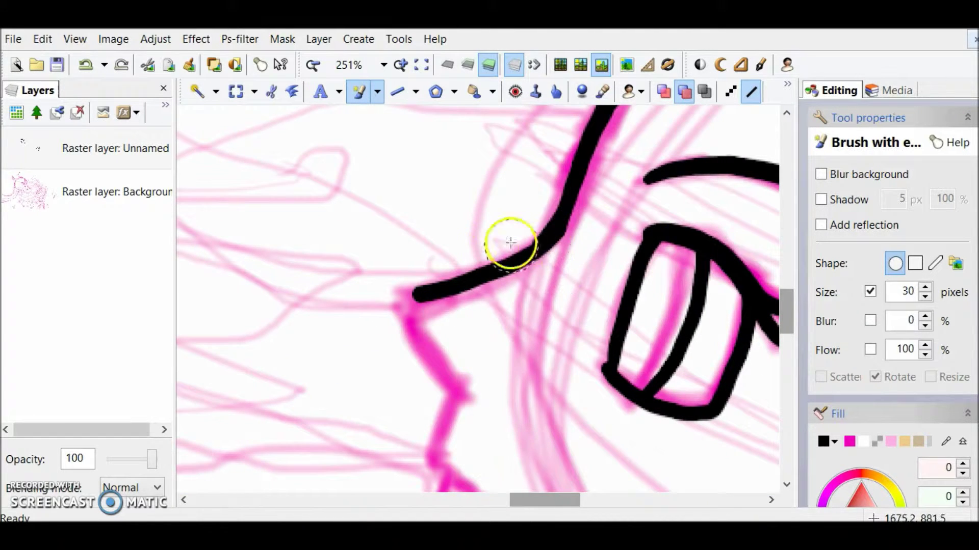
{"action": "scroll", "coordinate": [664, 256], "scroll_direction": "down", "scroll_amount": 3}
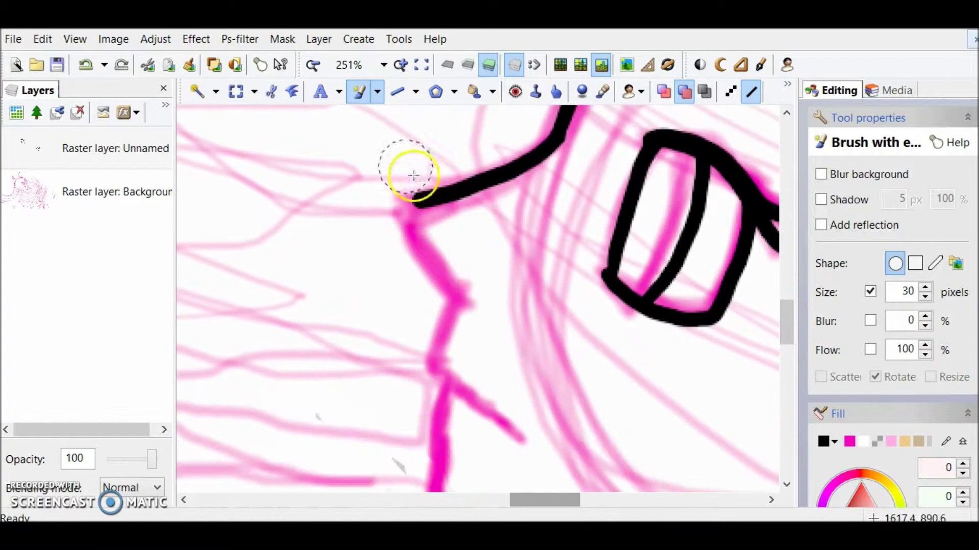
{"action": "left_click_drag", "start_coordinate": [403, 202], "coordinate": [416, 234]}
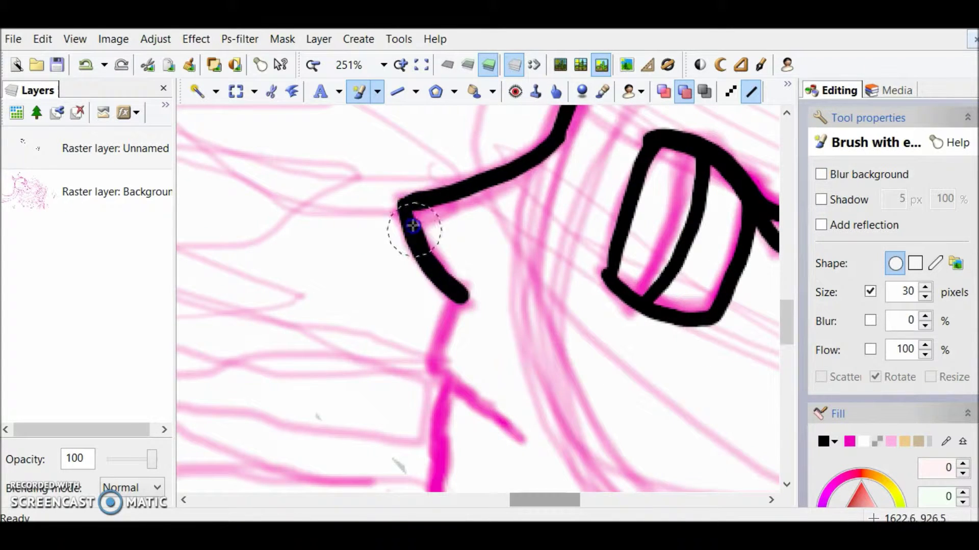
- Ink the girl's lips and the mouth line along the sketched profile
{"action": "left_click_drag", "start_coordinate": [781, 313], "coordinate": [781, 330]}
{"action": "left_click_drag", "start_coordinate": [532, 501], "coordinate": [541, 501]}
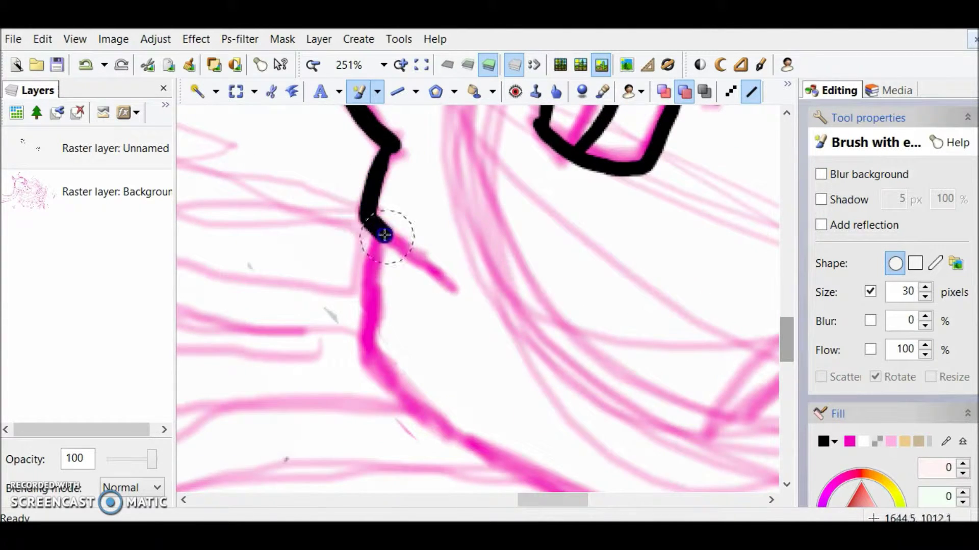
{"action": "left_click_drag", "start_coordinate": [376, 227], "coordinate": [371, 320]}
- Ink the girl's chin and jawline in black, redoing the stroke running back from the chin
{"action": "left_click_drag", "start_coordinate": [787, 332], "coordinate": [787, 355]}
{"action": "mouse_move", "coordinate": [372, 163]}
{"action": "left_mouse_down"}
{"action": "mouse_move", "coordinate": [494, 258]}
{"action": "mouse_move", "coordinate": [623, 331]}
{"action": "left_mouse_up"}
{"action": "key", "text": "ctrl+z"}
{"action": "left_click_drag", "start_coordinate": [368, 160], "coordinate": [627, 323]}
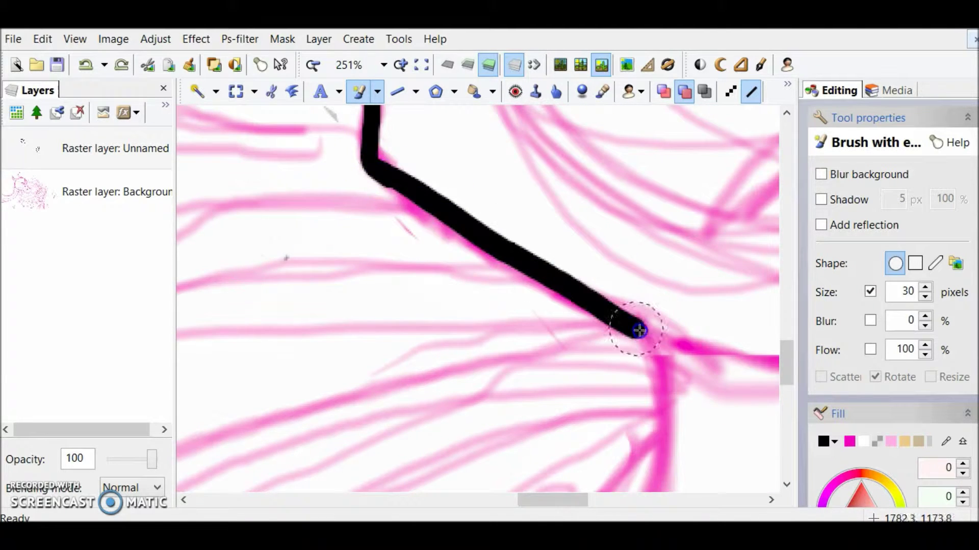
{"action": "left_click_drag", "start_coordinate": [548, 500], "coordinate": [574, 502]}
{"action": "mouse_move", "coordinate": [413, 338]}
{"action": "left_mouse_down"}
{"action": "mouse_move", "coordinate": [469, 367]}
{"action": "mouse_move", "coordinate": [609, 354]}
{"action": "left_mouse_up"}
- Ink the front line of the girl's neck from the jaw down to the collar
{"action": "left_click", "coordinate": [417, 64]}
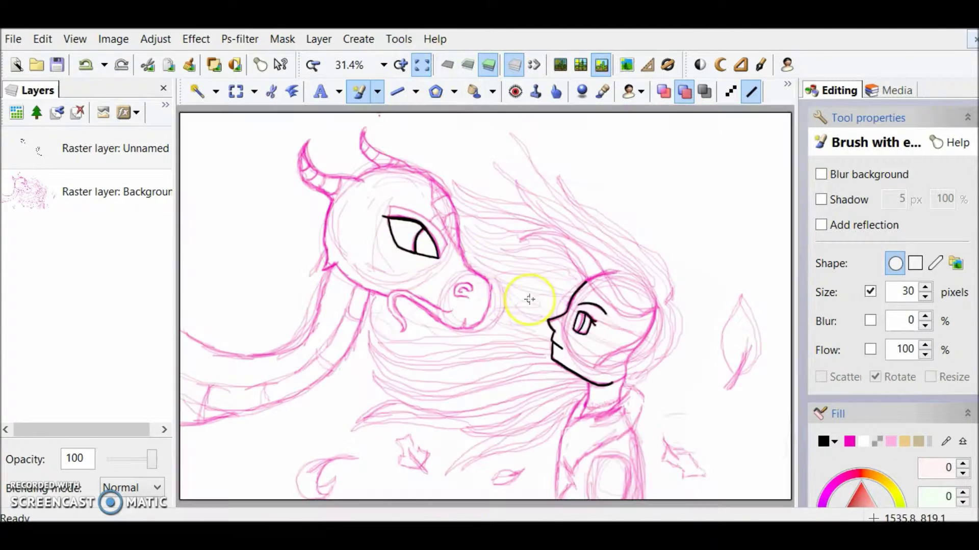
{"action": "left_click", "coordinate": [402, 65]}
{"action": "left_click", "coordinate": [401, 65]}
{"action": "left_click", "coordinate": [401, 65]}
{"action": "left_click", "coordinate": [401, 65]}
{"action": "left_click", "coordinate": [401, 66]}
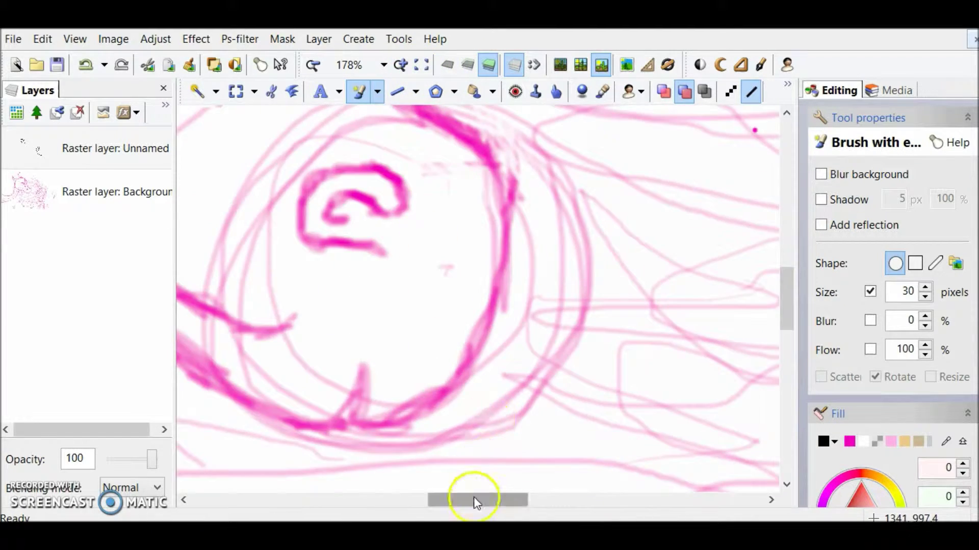
{"action": "left_click_drag", "start_coordinate": [476, 502], "coordinate": [572, 502]}
{"action": "left_click_drag", "start_coordinate": [784, 283], "coordinate": [785, 369]}
{"action": "left_click_drag", "start_coordinate": [494, 259], "coordinate": [487, 299]}
{"action": "key", "text": "ctrl+z"}
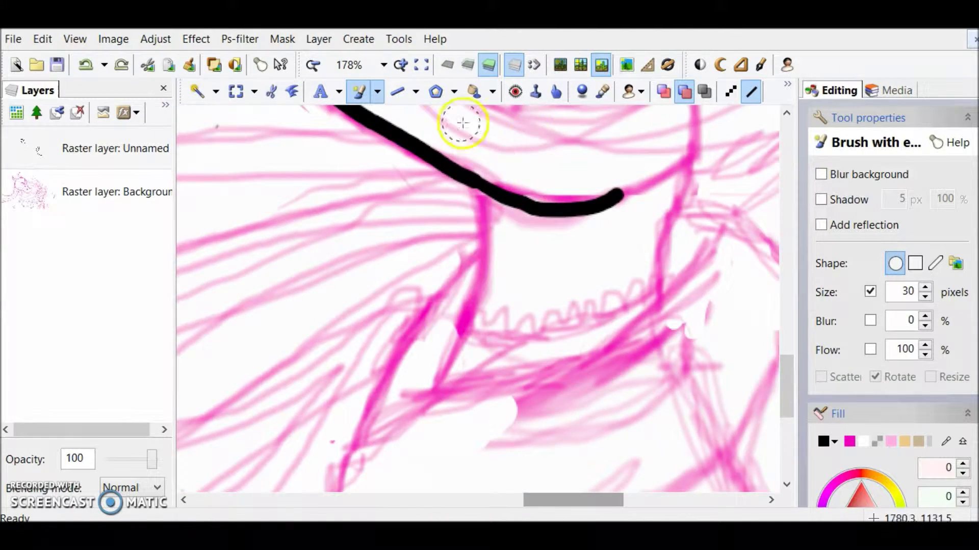
{"action": "left_click", "coordinate": [401, 66]}
{"action": "mouse_move", "coordinate": [474, 135]}
{"action": "left_mouse_down"}
{"action": "mouse_move", "coordinate": [489, 244]}
{"action": "mouse_move", "coordinate": [476, 314]}
{"action": "left_mouse_up"}
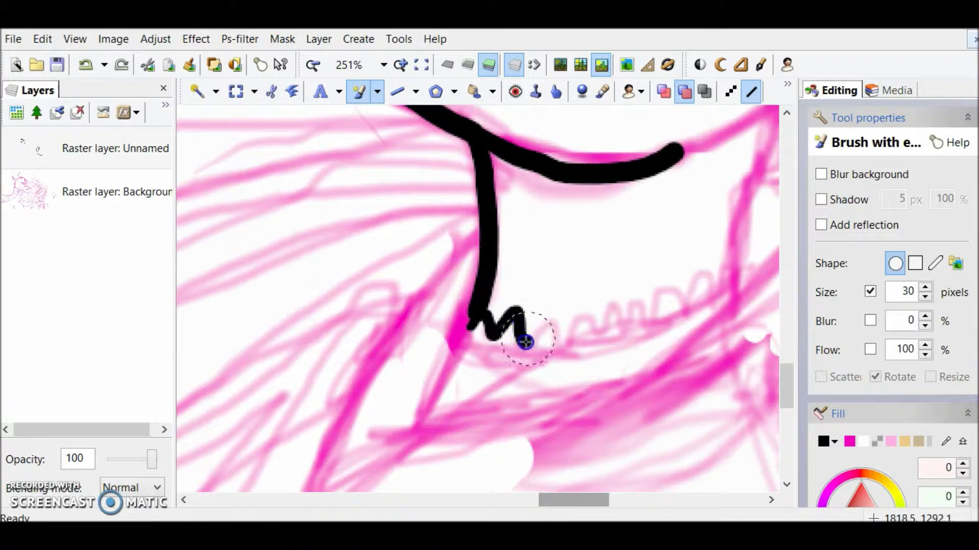
- Ink the zigzag trim at the base of the girl's neck and the curved edge beneath it
{"action": "mouse_move", "coordinate": [591, 325]}
{"action": "left_mouse_down"}
{"action": "mouse_move", "coordinate": [631, 285]}
{"action": "mouse_move", "coordinate": [672, 286]}
{"action": "left_mouse_up"}
{"action": "mouse_move", "coordinate": [474, 310]}
{"action": "left_mouse_down"}
{"action": "mouse_move", "coordinate": [574, 354]}
{"action": "mouse_move", "coordinate": [736, 287]}
{"action": "left_mouse_up"}
- Ink the back line of the girl's neck down to the end of the zigzag trim
{"action": "left_click_drag", "start_coordinate": [565, 502], "coordinate": [583, 502]}
{"action": "left_click_drag", "start_coordinate": [788, 376], "coordinate": [789, 366]}
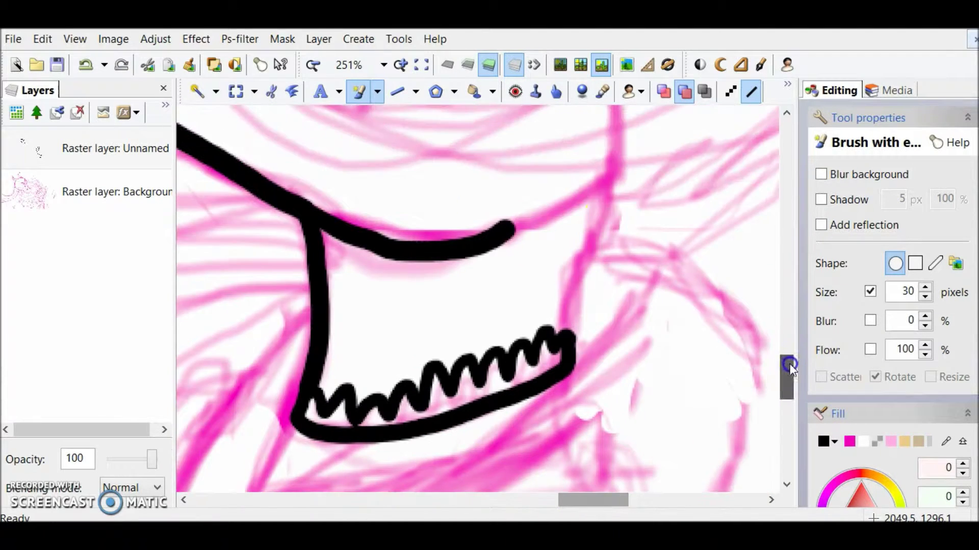
{"action": "key", "text": "ctrl+z"}
{"action": "left_click_drag", "start_coordinate": [591, 220], "coordinate": [566, 341]}
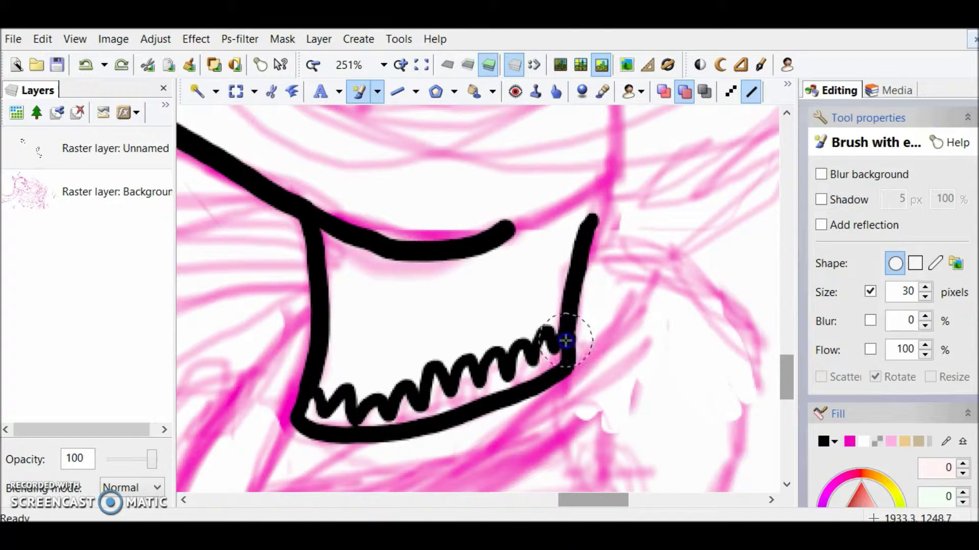
- Ink the large outer curve behind the girl's neck and the collar fold lines inside it
{"action": "mouse_move", "coordinate": [790, 377]}
{"action": "left_mouse_down"}
{"action": "mouse_move", "coordinate": [808, 277]}
{"action": "mouse_move", "coordinate": [807, 375]}
{"action": "left_mouse_up"}
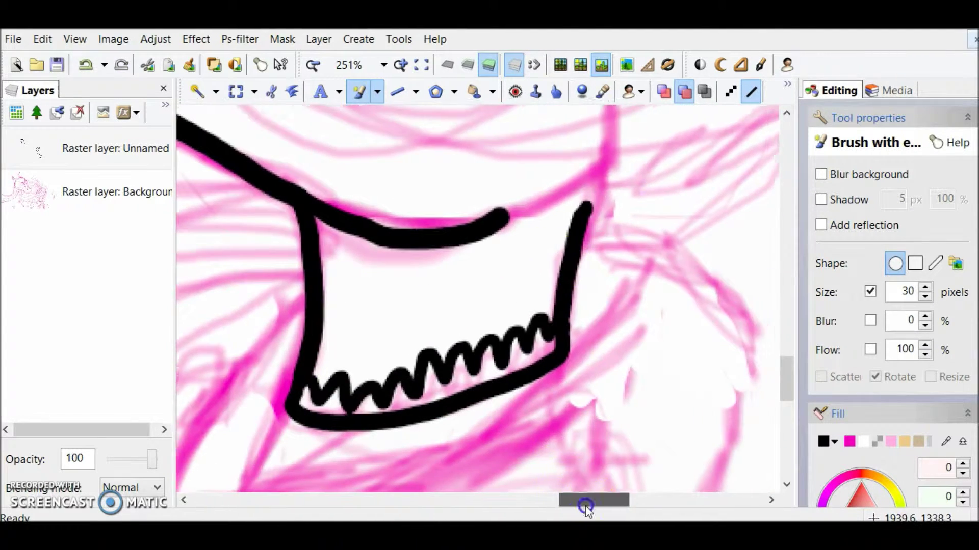
{"action": "mouse_move", "coordinate": [591, 233]}
{"action": "left_mouse_down"}
{"action": "mouse_move", "coordinate": [744, 389]}
{"action": "mouse_move", "coordinate": [727, 466]}
{"action": "left_mouse_up"}
{"action": "left_click_drag", "start_coordinate": [651, 274], "coordinate": [542, 417]}
{"action": "key", "text": "ctrl+z"}
{"action": "left_click_drag", "start_coordinate": [466, 456], "coordinate": [657, 318]}
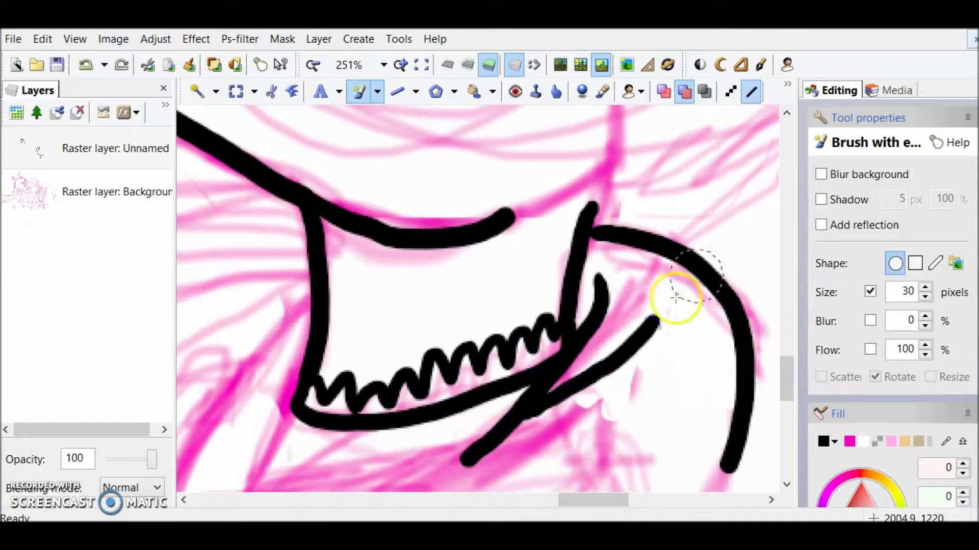
- Ink the inner and outer edges of the collar's pointed front flap
{"action": "scroll", "coordinate": [533, 257], "scroll_direction": "down", "scroll_amount": 3}
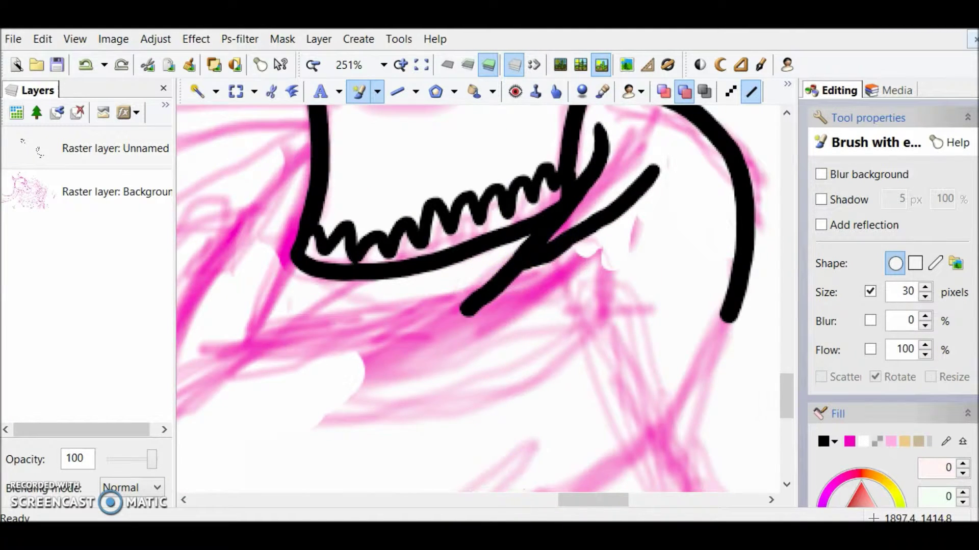
{"action": "scroll", "coordinate": [472, 248], "scroll_direction": "left", "scroll_amount": 3}
{"action": "key", "text": "ctrl+z"}
{"action": "mouse_move", "coordinate": [500, 221]}
{"action": "left_mouse_down"}
{"action": "mouse_move", "coordinate": [466, 325]}
{"action": "mouse_move", "coordinate": [458, 306]}
{"action": "mouse_move", "coordinate": [493, 221]}
{"action": "left_mouse_up"}
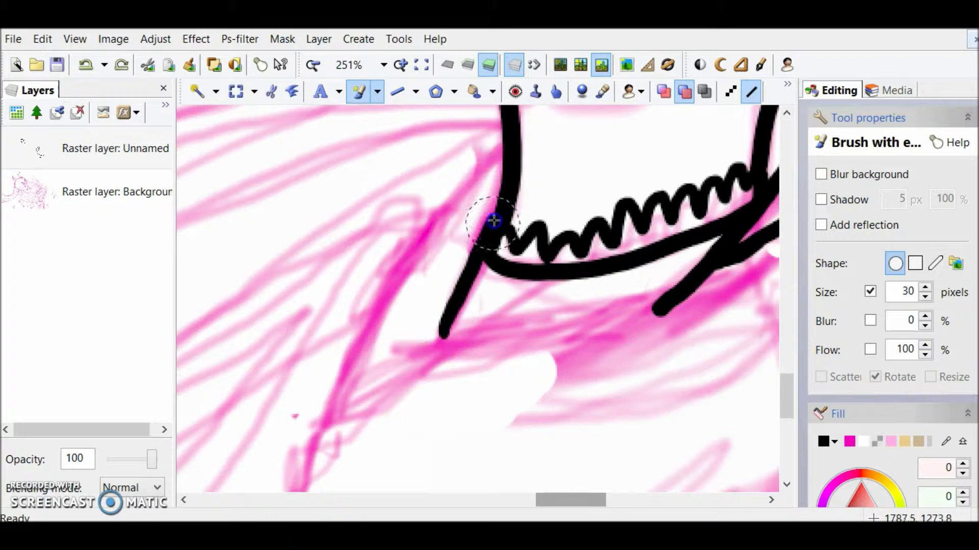
{"action": "left_click_drag", "start_coordinate": [508, 144], "coordinate": [371, 330]}
- Ink the collar's lower edge between the back fold and the tip of the front flap
{"action": "left_click", "coordinate": [876, 441]}
{"action": "mouse_move", "coordinate": [659, 309]}
{"action": "left_mouse_down"}
{"action": "mouse_move", "coordinate": [677, 319]}
{"action": "mouse_move", "coordinate": [669, 295]}
{"action": "mouse_move", "coordinate": [603, 298]}
{"action": "mouse_move", "coordinate": [386, 367]}
{"action": "left_mouse_up"}
{"action": "left_click", "coordinate": [849, 441]}
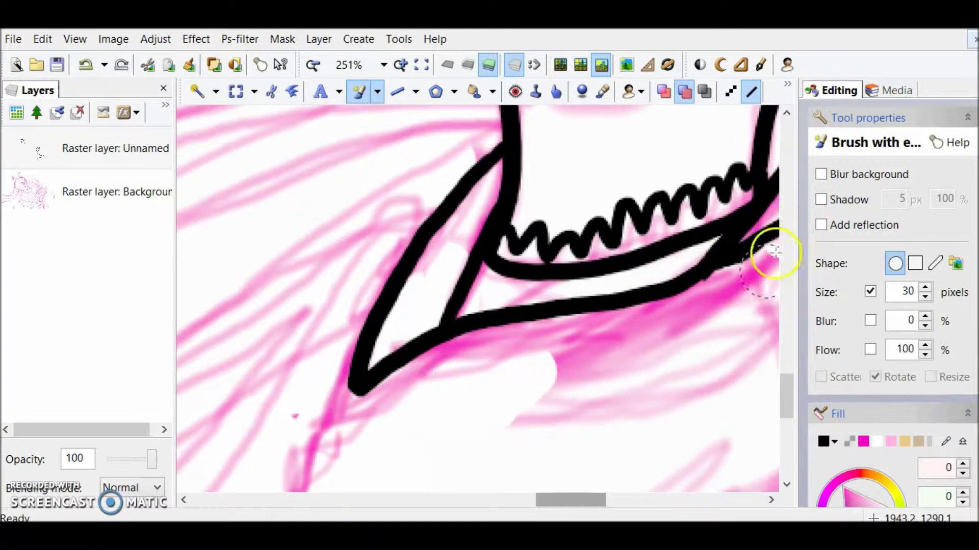
- Continue the outer collar curve from behind the shoulder diagonally down across the girl's chest
{"action": "mouse_move", "coordinate": [787, 399]}
{"action": "left_mouse_down"}
{"action": "mouse_move", "coordinate": [787, 421]}
{"action": "mouse_move", "coordinate": [787, 385]}
{"action": "left_mouse_up"}
{"action": "left_click_drag", "start_coordinate": [586, 500], "coordinate": [630, 500]}
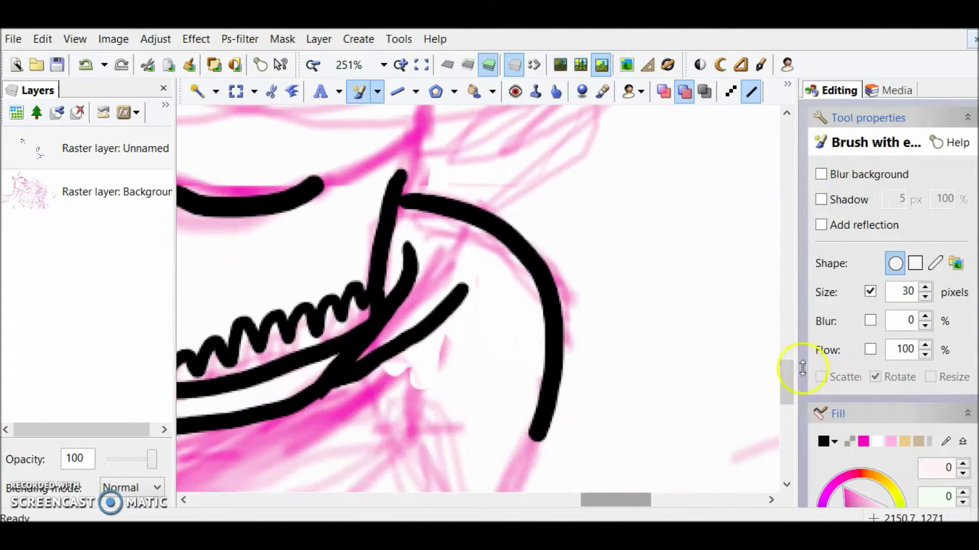
{"action": "scroll", "coordinate": [535, 208], "scroll_direction": "down", "scroll_amount": 4}
{"action": "mouse_move", "coordinate": [536, 208]}
{"action": "left_mouse_down"}
{"action": "mouse_move", "coordinate": [470, 311]}
{"action": "mouse_move", "coordinate": [262, 426]}
{"action": "left_mouse_up"}
{"action": "left_click_drag", "start_coordinate": [607, 498], "coordinate": [544, 515]}
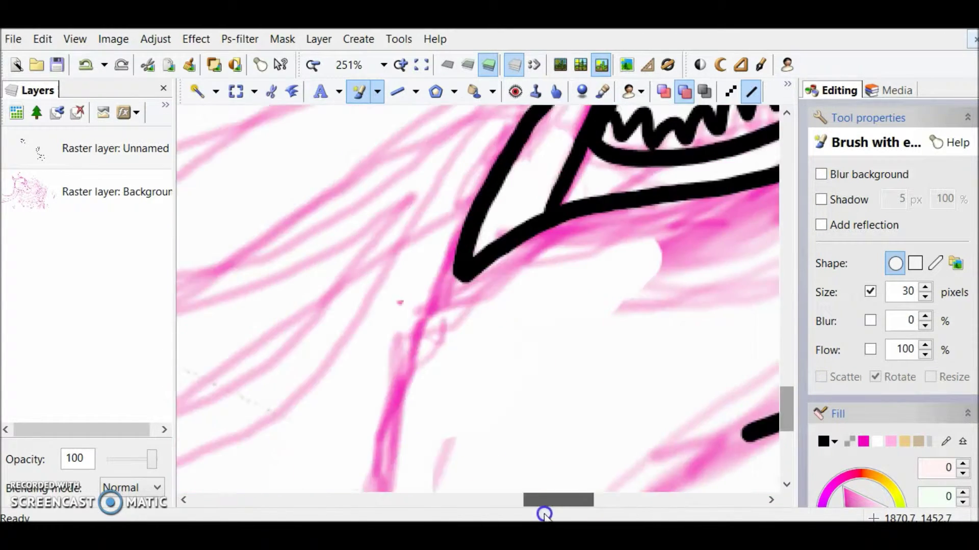
{"action": "scroll", "coordinate": [785, 417], "scroll_direction": "down", "scroll_amount": 5}
{"action": "mouse_move", "coordinate": [662, 207]}
{"action": "left_mouse_down"}
{"action": "mouse_move", "coordinate": [506, 329]}
{"action": "mouse_move", "coordinate": [425, 453]}
{"action": "left_mouse_up"}
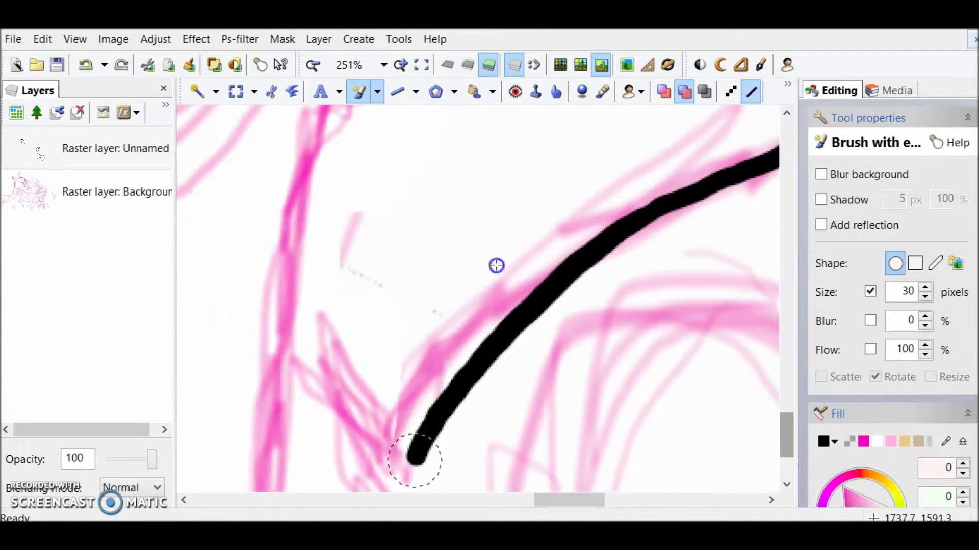
- Ink the jagged pointed tip at the front end of the girl's draped collar
{"action": "left_click_drag", "start_coordinate": [319, 316], "coordinate": [408, 455]}
{"action": "scroll", "coordinate": [784, 420], "scroll_direction": "down", "scroll_amount": 3}
{"action": "mouse_move", "coordinate": [319, 145]}
{"action": "left_mouse_down"}
{"action": "mouse_move", "coordinate": [389, 356]}
{"action": "mouse_move", "coordinate": [293, 494]}
{"action": "left_mouse_up"}
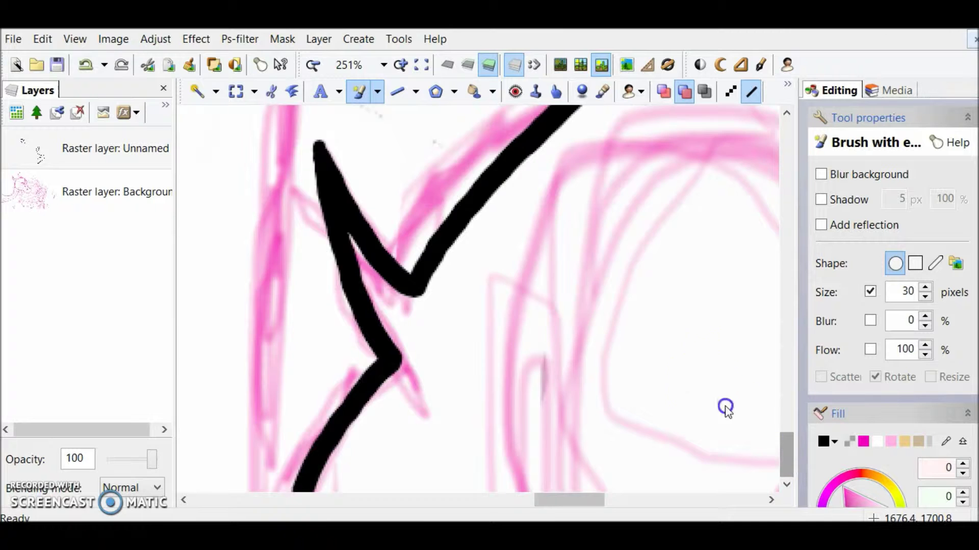
- Ink the front line of the girl's torso from the collar flap down to the bottom of the drawing
{"action": "scroll", "coordinate": [758, 382], "scroll_direction": "up", "scroll_amount": 6}
{"action": "mouse_move", "coordinate": [395, 240]}
{"action": "left_mouse_down"}
{"action": "mouse_move", "coordinate": [323, 350]}
{"action": "mouse_move", "coordinate": [305, 448]}
{"action": "left_mouse_up"}
{"action": "scroll", "coordinate": [791, 411], "scroll_direction": "down", "scroll_amount": 5}
{"action": "left_click_drag", "start_coordinate": [309, 158], "coordinate": [274, 467]}
{"action": "key", "text": "ctrl+z"}
{"action": "left_click_drag", "start_coordinate": [310, 126], "coordinate": [276, 484]}
{"action": "scroll", "coordinate": [695, 400], "scroll_direction": "down", "scroll_amount": 3}
{"action": "left_click_drag", "start_coordinate": [276, 379], "coordinate": [287, 490]}
- Ink the girl's back line from the draped collar down to the bottom of the drawing
{"action": "left_click_drag", "start_coordinate": [554, 501], "coordinate": [595, 504]}
{"action": "left_click_drag", "start_coordinate": [789, 456], "coordinate": [789, 416]}
{"action": "left_click_drag", "start_coordinate": [532, 282], "coordinate": [585, 471]}
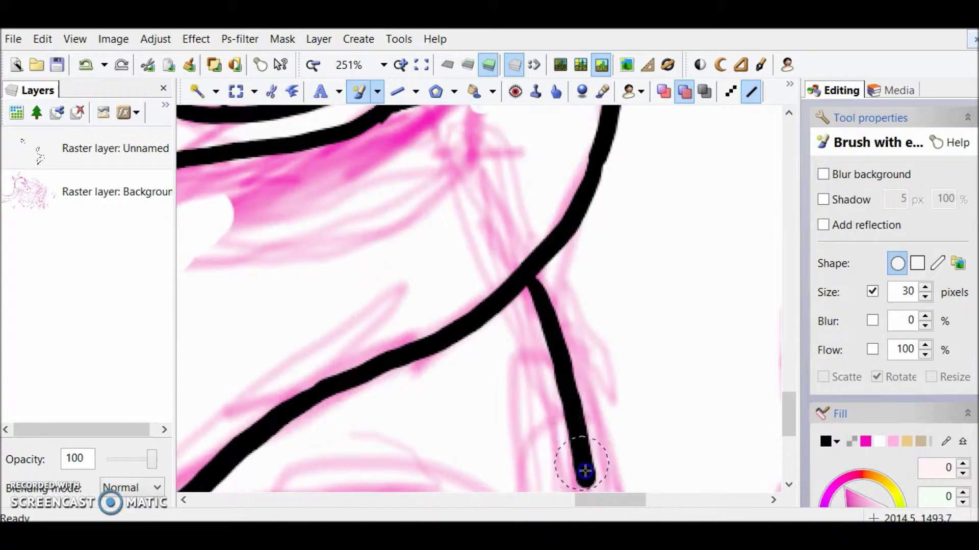
{"action": "scroll", "coordinate": [785, 414], "scroll_direction": "down", "scroll_amount": 5}
{"action": "left_click_drag", "start_coordinate": [585, 225], "coordinate": [607, 450]}
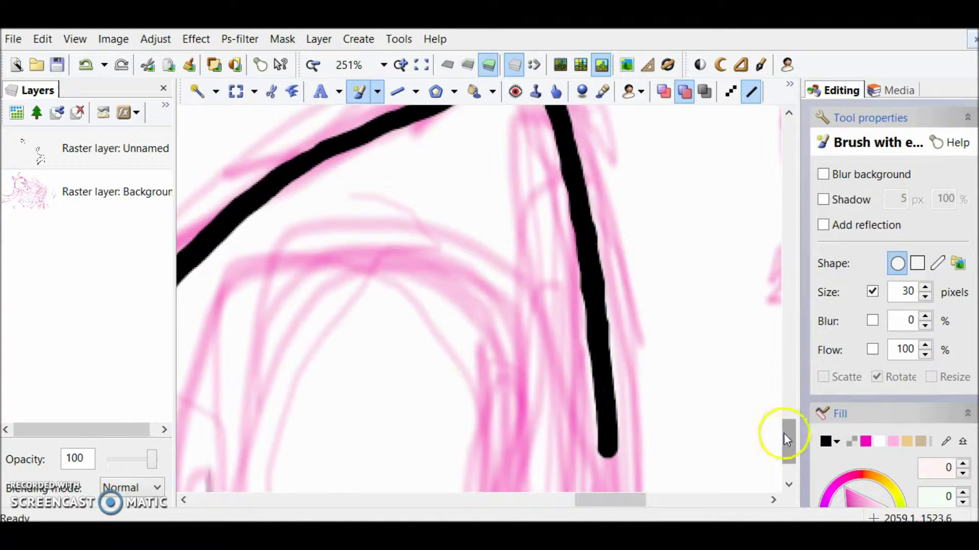
{"action": "scroll", "coordinate": [784, 434], "scroll_direction": "down", "scroll_amount": 3}
{"action": "left_click_drag", "start_coordinate": [607, 322], "coordinate": [607, 334]}
- Ink the arched outline of the girl's arm and add short stitch marks across its top
{"action": "left_click", "coordinate": [421, 65]}
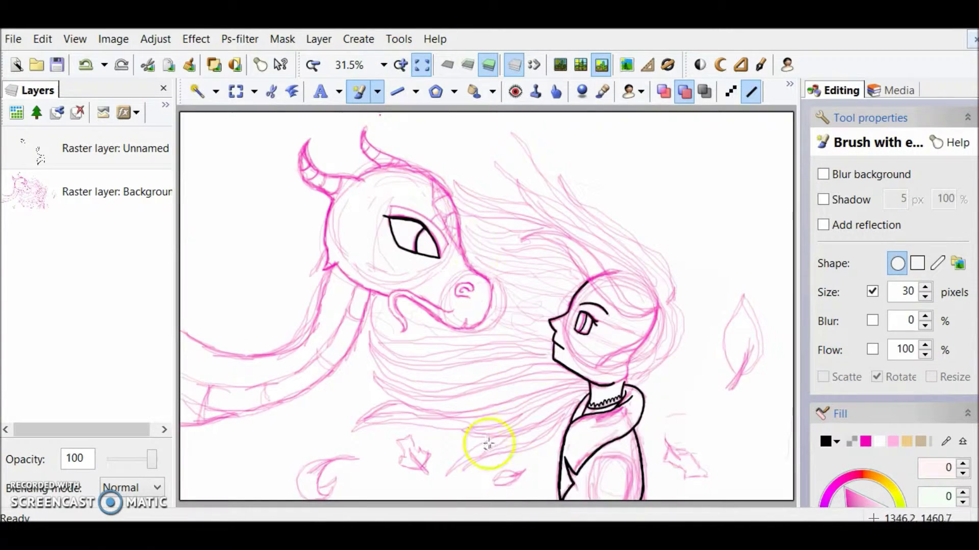
{"action": "left_click", "coordinate": [402, 65]}
{"action": "left_click", "coordinate": [401, 65]}
{"action": "left_click", "coordinate": [401, 65]}
{"action": "left_click", "coordinate": [402, 65]}
{"action": "left_click", "coordinate": [402, 65]}
{"action": "left_click_drag", "start_coordinate": [496, 502], "coordinate": [657, 505]}
{"action": "left_click_drag", "start_coordinate": [789, 303], "coordinate": [792, 461]}
{"action": "left_click_drag", "start_coordinate": [632, 505], "coordinate": [603, 504]}
{"action": "mouse_move", "coordinate": [306, 330]}
{"action": "left_mouse_down"}
{"action": "mouse_move", "coordinate": [419, 243]}
{"action": "mouse_move", "coordinate": [470, 511]}
{"action": "left_mouse_up"}
{"action": "left_click_drag", "start_coordinate": [307, 364], "coordinate": [306, 512]}
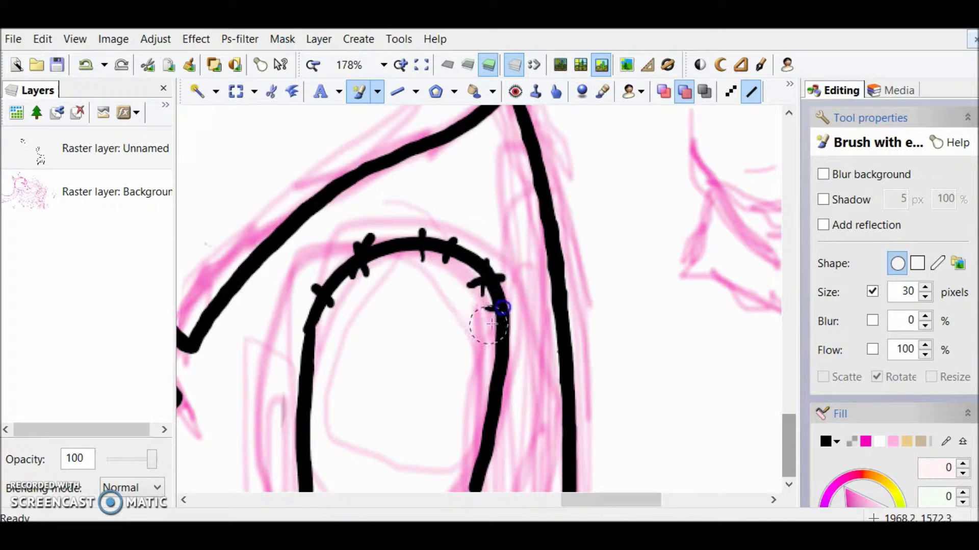
{"action": "left_click_drag", "start_coordinate": [571, 501], "coordinate": [519, 502]}
{"action": "mouse_move", "coordinate": [790, 443]}
{"action": "left_mouse_down"}
{"action": "mouse_move", "coordinate": [799, 388]}
{"action": "mouse_move", "coordinate": [795, 451]}
{"action": "left_mouse_up"}
- Ink the dragon's nostril in black over the pink sketch
{"action": "left_click", "coordinate": [422, 65]}
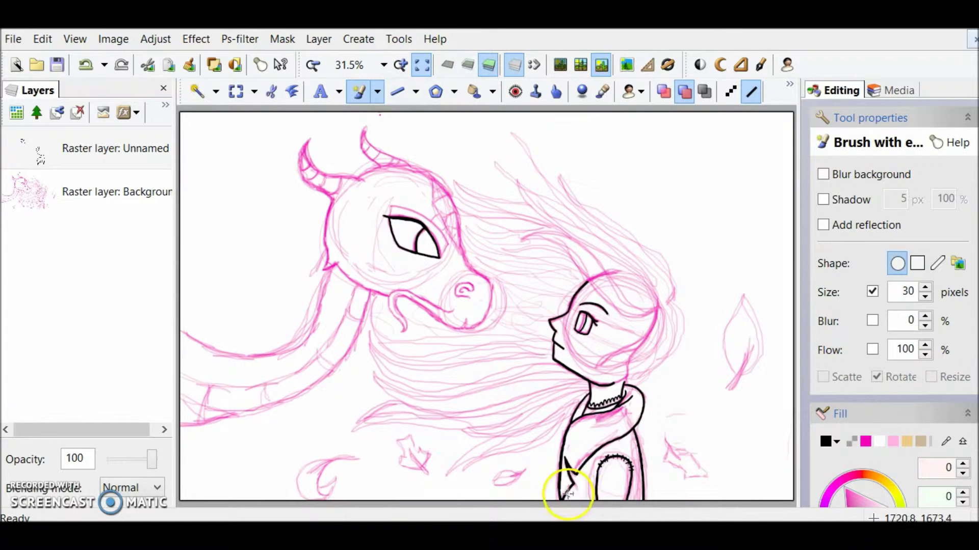
{"action": "left_click", "coordinate": [400, 65]}
{"action": "left_click", "coordinate": [400, 65]}
{"action": "left_click", "coordinate": [400, 66]}
{"action": "left_click", "coordinate": [400, 65]}
{"action": "left_click", "coordinate": [400, 66]}
{"action": "left_click", "coordinate": [400, 65]}
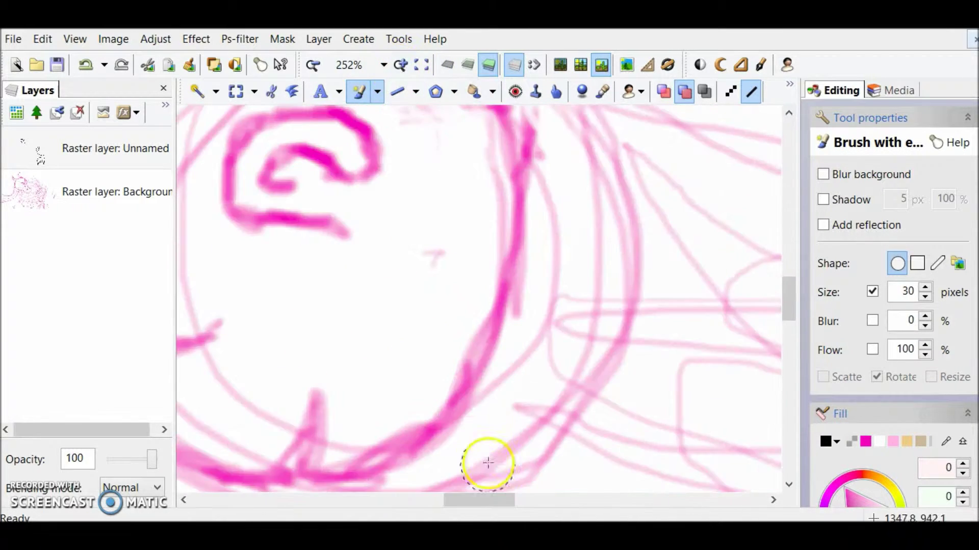
{"action": "left_click_drag", "start_coordinate": [486, 501], "coordinate": [450, 500]}
{"action": "scroll", "coordinate": [789, 336], "scroll_direction": "up", "scroll_amount": 3}
{"action": "mouse_move", "coordinate": [647, 263]}
{"action": "left_mouse_down"}
{"action": "mouse_move", "coordinate": [530, 345]}
{"action": "mouse_move", "coordinate": [656, 388]}
{"action": "left_mouse_up"}
- Ink short lines extending upward from the inner and outer corners of the dragon's eye for the eyelid fold
{"action": "left_click_drag", "start_coordinate": [789, 281], "coordinate": [789, 224]}
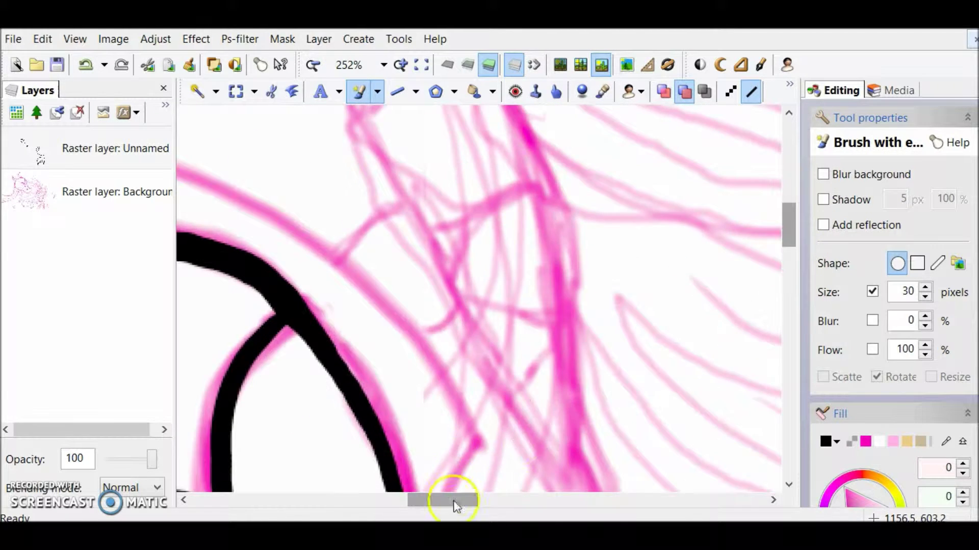
{"action": "left_click_drag", "start_coordinate": [442, 500], "coordinate": [401, 500]}
{"action": "left_click_drag", "start_coordinate": [350, 212], "coordinate": [353, 149]}
{"action": "left_click_drag", "start_coordinate": [402, 500], "coordinate": [431, 500]}
{"action": "left_click_drag", "start_coordinate": [789, 232], "coordinate": [789, 248]}
{"action": "left_click_drag", "start_coordinate": [503, 406], "coordinate": [568, 307]}
- Try to ink the long curved eyelid fold above the dragon's eye, joining the short lines at its outer and inner corners
{"action": "left_click_drag", "start_coordinate": [789, 242], "coordinate": [790, 225]}
{"action": "mouse_move", "coordinate": [569, 455]}
{"action": "left_mouse_down"}
{"action": "mouse_move", "coordinate": [518, 367]}
{"action": "mouse_move", "coordinate": [456, 312]}
{"action": "left_mouse_up"}
{"action": "key", "text": "ctrl+z"}
{"action": "mouse_move", "coordinate": [561, 437]}
{"action": "left_mouse_down"}
{"action": "mouse_move", "coordinate": [463, 306]}
{"action": "mouse_move", "coordinate": [209, 173]}
{"action": "left_mouse_up"}
{"action": "left_click_drag", "start_coordinate": [423, 504], "coordinate": [362, 502]}
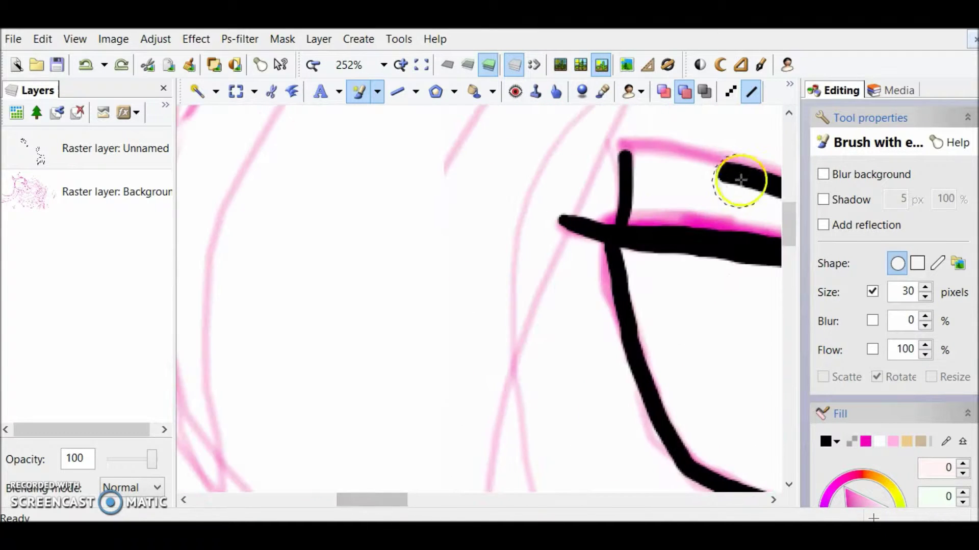
{"action": "left_click_drag", "start_coordinate": [729, 171], "coordinate": [598, 147]}
{"action": "left_click", "coordinate": [422, 65]}
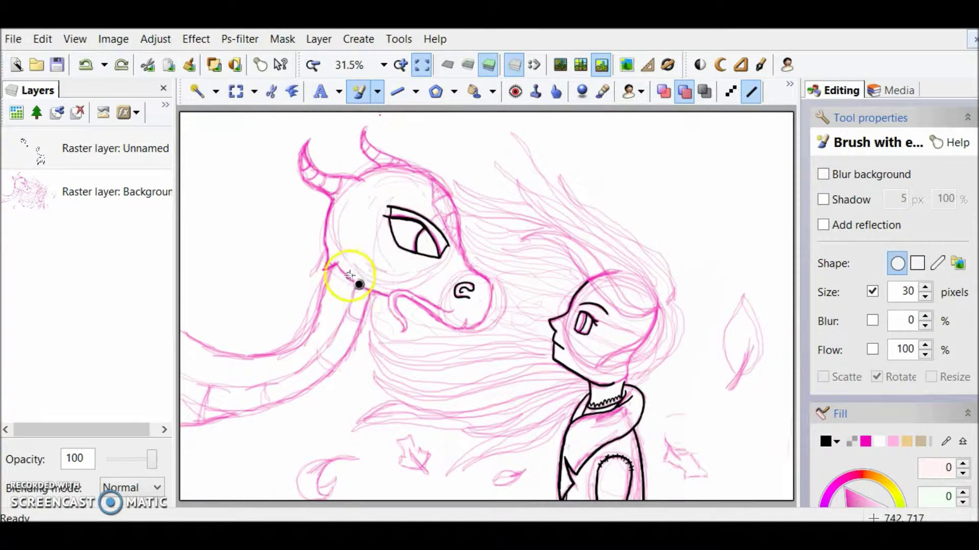
- Ink the upper line of the dragon's mouth and the curled tip at the mouth corner over the pink sketch
{"action": "left_click", "coordinate": [400, 65]}
{"action": "left_click", "coordinate": [401, 65]}
{"action": "left_click", "coordinate": [400, 65]}
{"action": "left_click", "coordinate": [400, 65]}
{"action": "left_click", "coordinate": [401, 66]}
{"action": "left_click_drag", "start_coordinate": [509, 501], "coordinate": [465, 501]}
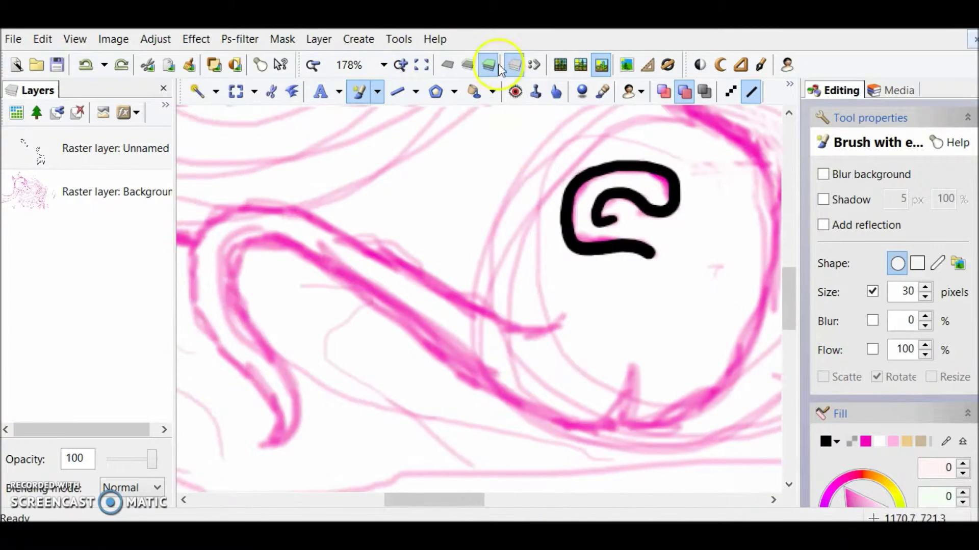
{"action": "left_click", "coordinate": [400, 65]}
{"action": "scroll", "coordinate": [666, 375], "scroll_direction": "left", "scroll_amount": 2}
{"action": "mouse_move", "coordinate": [683, 346]}
{"action": "left_mouse_down"}
{"action": "mouse_move", "coordinate": [571, 343]}
{"action": "mouse_move", "coordinate": [465, 296]}
{"action": "mouse_move", "coordinate": [672, 352]}
{"action": "mouse_move", "coordinate": [421, 262]}
{"action": "mouse_move", "coordinate": [192, 200]}
{"action": "left_mouse_up"}
{"action": "key", "text": "ctrl+z"}
{"action": "left_click_drag", "start_coordinate": [790, 302], "coordinate": [789, 326]}
{"action": "left_click_drag", "start_coordinate": [435, 502], "coordinate": [404, 506]}
{"action": "scroll", "coordinate": [473, 133], "scroll_direction": "up", "scroll_amount": 3}
{"action": "mouse_move", "coordinate": [438, 168]}
{"action": "left_mouse_down"}
{"action": "mouse_move", "coordinate": [419, 197]}
{"action": "mouse_move", "coordinate": [540, 446]}
{"action": "mouse_move", "coordinate": [559, 367]}
{"action": "mouse_move", "coordinate": [495, 184]}
{"action": "mouse_move", "coordinate": [685, 275]}
{"action": "left_mouse_up"}
- Ink the lower line of the dragon's mouth down to its short upturned end at the chin, and save the drawing
{"action": "left_click_drag", "start_coordinate": [384, 504], "coordinate": [425, 504]}
{"action": "mouse_move", "coordinate": [684, 354]}
{"action": "left_mouse_down"}
{"action": "mouse_move", "coordinate": [591, 441]}
{"action": "mouse_move", "coordinate": [432, 368]}
{"action": "left_mouse_up"}
{"action": "key", "text": "ctrl+z"}
{"action": "mouse_move", "coordinate": [327, 276]}
{"action": "left_mouse_down"}
{"action": "mouse_move", "coordinate": [367, 309]}
{"action": "mouse_move", "coordinate": [650, 405]}
{"action": "left_mouse_up"}
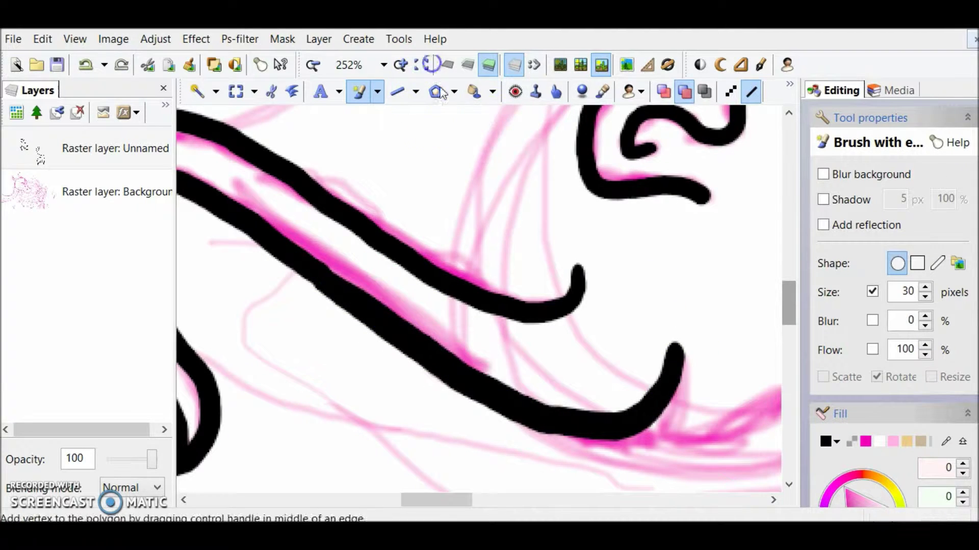
{"action": "left_click", "coordinate": [421, 64]}
{"action": "left_click", "coordinate": [57, 64]}
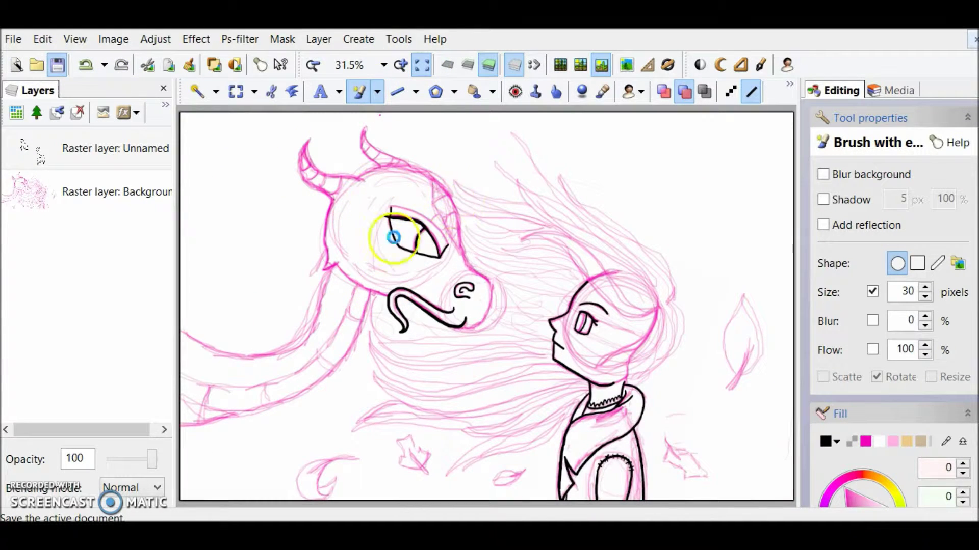
- Ink the small pointed spike at the back of the dragon's jaw and the jawline running toward the mouth
{"action": "left_click", "coordinate": [401, 65]}
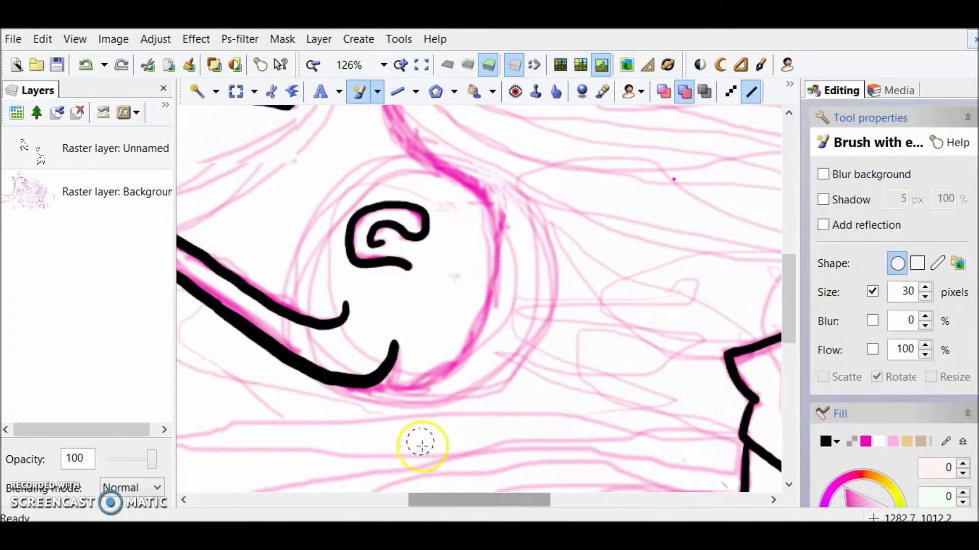
{"action": "left_click_drag", "start_coordinate": [448, 501], "coordinate": [344, 510]}
{"action": "left_click_drag", "start_coordinate": [790, 307], "coordinate": [791, 261]}
{"action": "key", "text": "ctrl+z"}
{"action": "left_click_drag", "start_coordinate": [329, 320], "coordinate": [275, 347]}
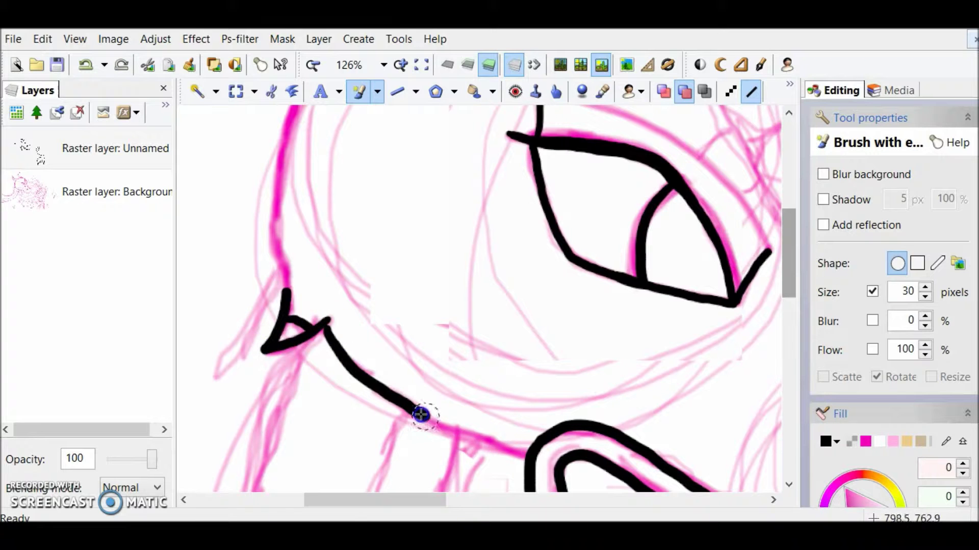
- Ink the back of the dragon's head from the jaw spike up to the base of the rear horn
{"action": "left_click_drag", "start_coordinate": [791, 250], "coordinate": [791, 220]}
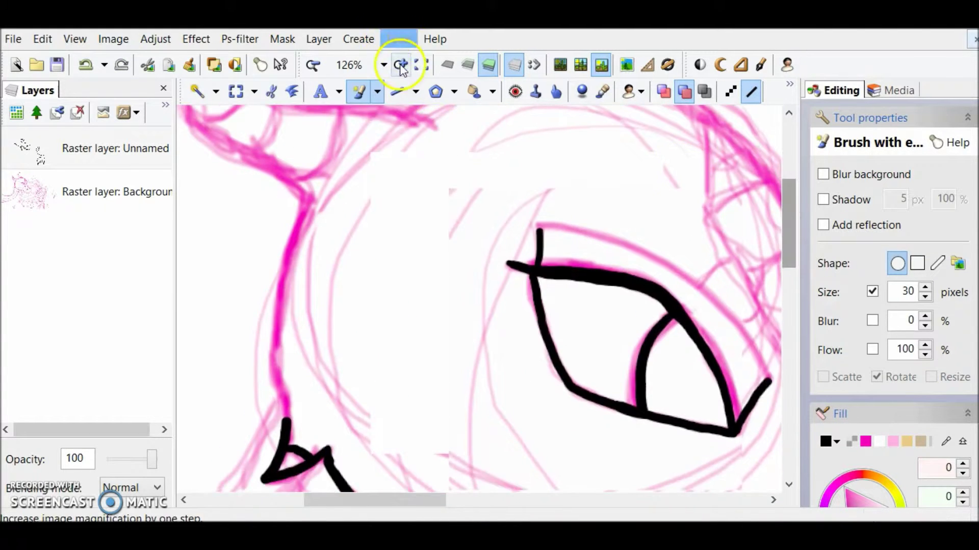
{"action": "left_click", "coordinate": [401, 65]}
{"action": "left_click_drag", "start_coordinate": [391, 503], "coordinate": [350, 502]}
{"action": "left_click_drag", "start_coordinate": [789, 217], "coordinate": [789, 239]}
{"action": "left_click_drag", "start_coordinate": [437, 306], "coordinate": [423, 186]}
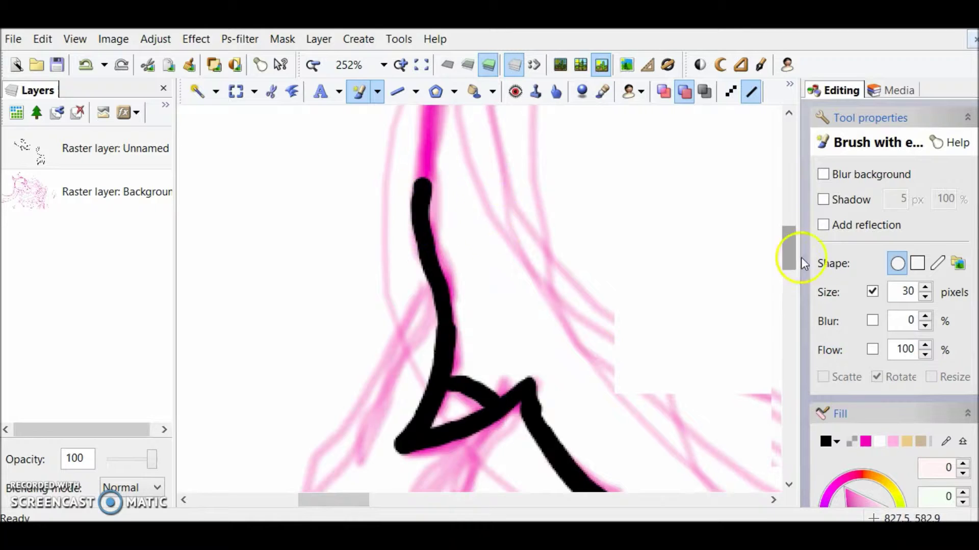
{"action": "left_click_drag", "start_coordinate": [785, 251], "coordinate": [785, 228]}
{"action": "left_click_drag", "start_coordinate": [415, 431], "coordinate": [479, 140]}
{"action": "left_click", "coordinate": [421, 65]}
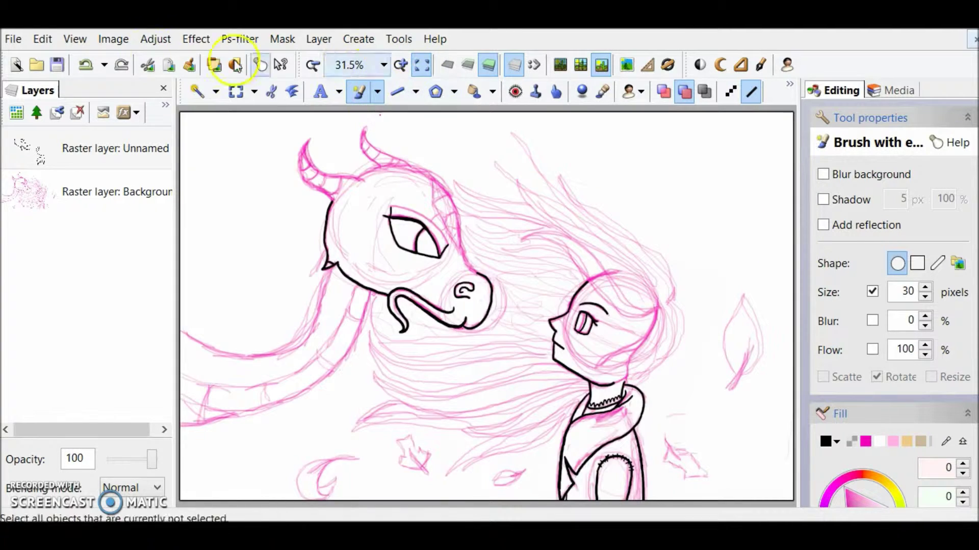
- Ink the curved outline of the dragon's rear horn and add the curved bands across it
{"action": "left_click", "coordinate": [401, 65]}
{"action": "left_click", "coordinate": [401, 65]}
{"action": "left_click_drag", "start_coordinate": [431, 507], "coordinate": [290, 504]}
{"action": "left_click_drag", "start_coordinate": [790, 290], "coordinate": [791, 168]}
{"action": "left_click_drag", "start_coordinate": [407, 427], "coordinate": [321, 343]}
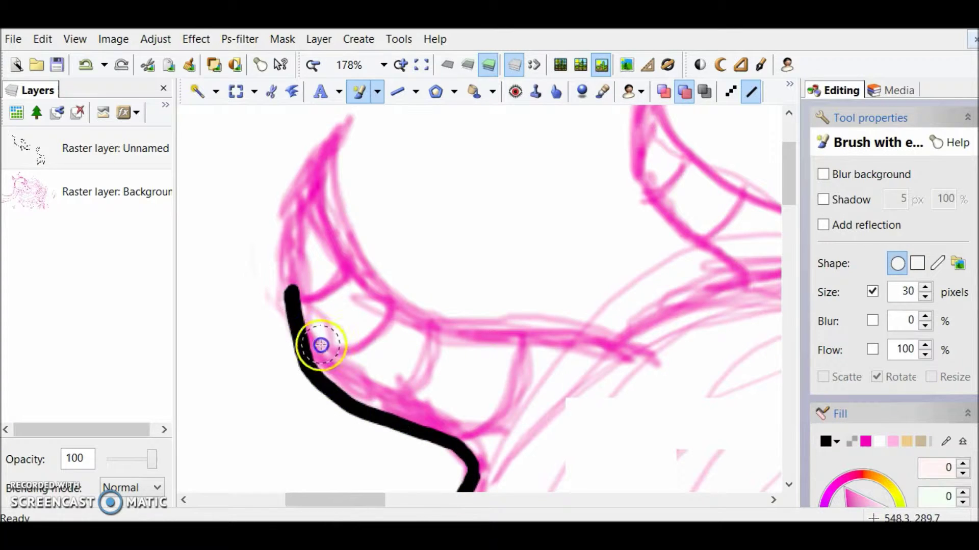
{"action": "key", "text": "ctrl+z"}
{"action": "mouse_move", "coordinate": [339, 127]}
{"action": "left_mouse_down"}
{"action": "mouse_move", "coordinate": [291, 338]}
{"action": "mouse_move", "coordinate": [433, 433]}
{"action": "left_mouse_up"}
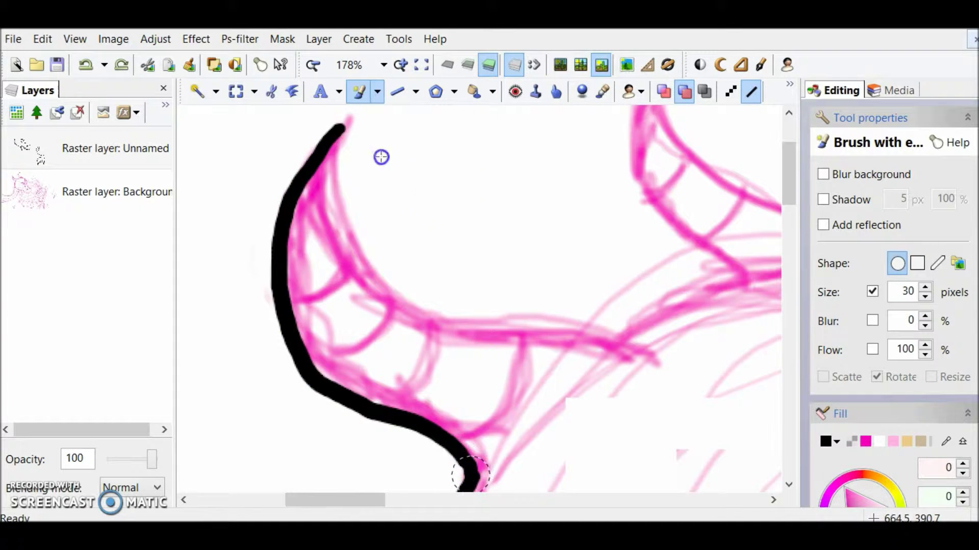
{"action": "mouse_move", "coordinate": [330, 158]}
{"action": "left_mouse_down"}
{"action": "mouse_move", "coordinate": [404, 317]}
{"action": "mouse_move", "coordinate": [607, 359]}
{"action": "left_mouse_up"}
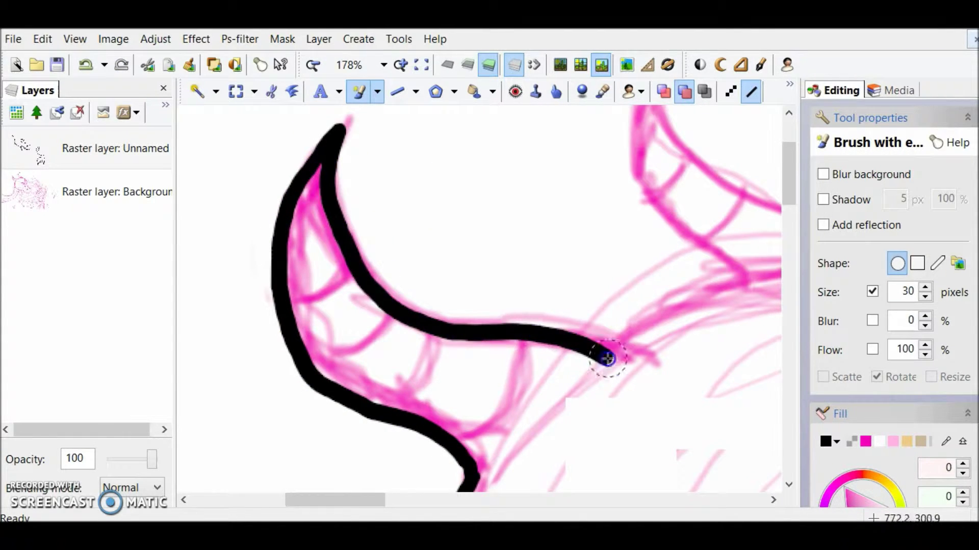
{"action": "left_click_drag", "start_coordinate": [466, 444], "coordinate": [513, 340]}
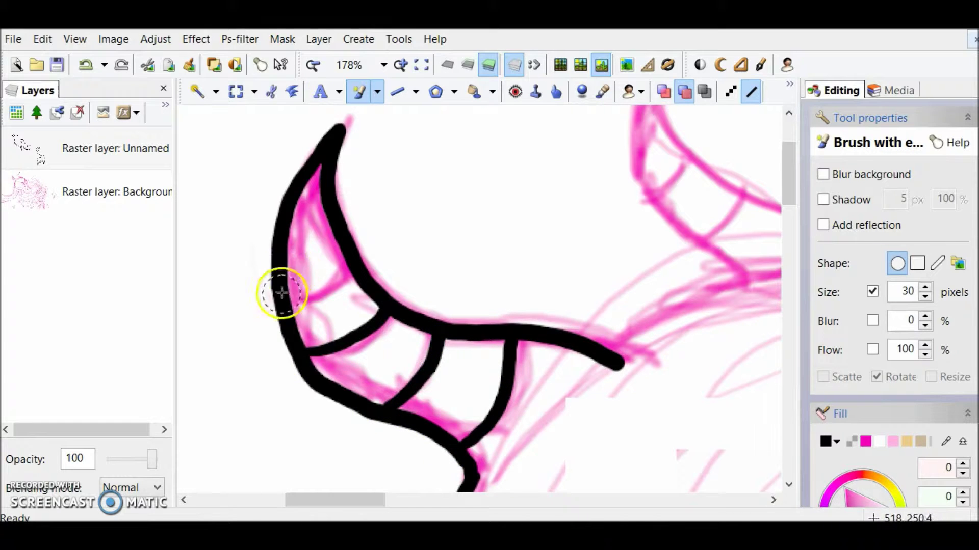
- Ink the top of the dragon's head from the rear horn and the outer edge of the second horn
{"action": "left_click_drag", "start_coordinate": [317, 500], "coordinate": [368, 500]}
{"action": "mouse_move", "coordinate": [306, 362]}
{"action": "left_mouse_down"}
{"action": "mouse_move", "coordinate": [421, 277]}
{"action": "mouse_move", "coordinate": [659, 301]}
{"action": "left_mouse_up"}
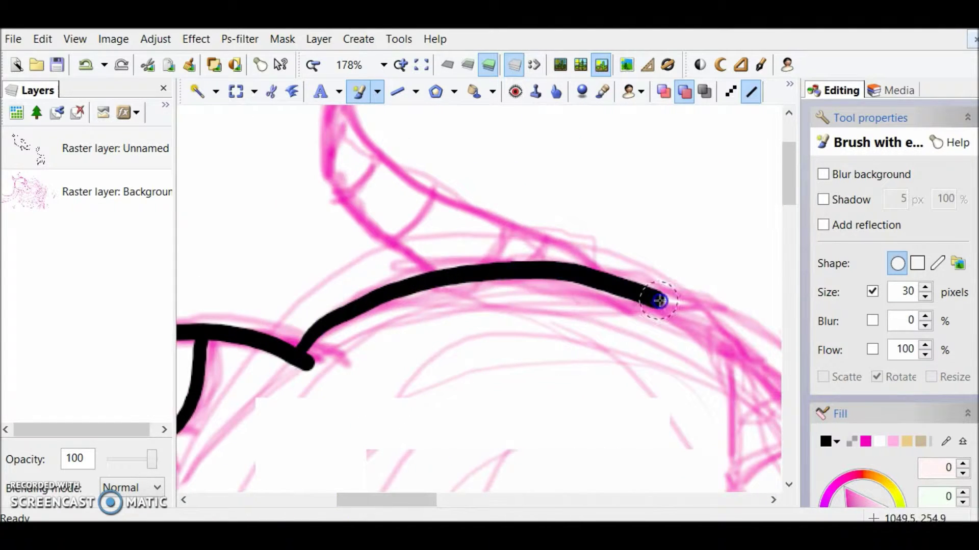
{"action": "left_click_drag", "start_coordinate": [788, 179], "coordinate": [788, 162]}
{"action": "left_click_drag", "start_coordinate": [604, 375], "coordinate": [431, 291]}
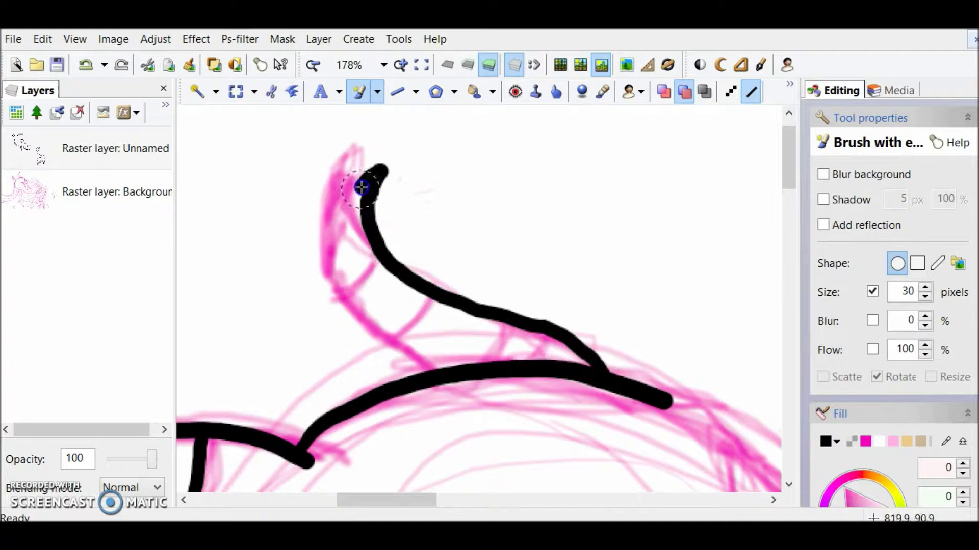
{"action": "left_click_drag", "start_coordinate": [361, 187], "coordinate": [423, 371]}
{"action": "key", "text": "ctrl+z"}
- Ink the dragon's forehead and nose bridge from the second horn down to the top of the snout
{"action": "left_click_drag", "start_coordinate": [432, 500], "coordinate": [473, 500]}
{"action": "left_click_drag", "start_coordinate": [789, 157], "coordinate": [795, 200]}
{"action": "mouse_move", "coordinate": [420, 138]}
{"action": "left_mouse_down"}
{"action": "mouse_move", "coordinate": [589, 285]}
{"action": "mouse_move", "coordinate": [635, 448]}
{"action": "left_mouse_up"}
{"action": "left_click_drag", "start_coordinate": [791, 197], "coordinate": [790, 248]}
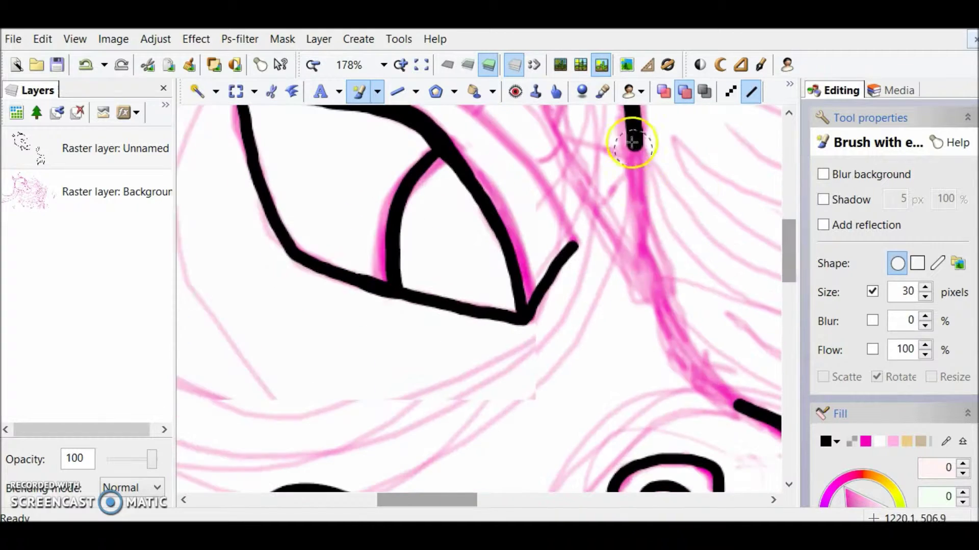
{"action": "mouse_move", "coordinate": [629, 135]}
{"action": "left_mouse_down"}
{"action": "mouse_move", "coordinate": [655, 280]}
{"action": "mouse_move", "coordinate": [775, 420]}
{"action": "left_mouse_up"}
{"action": "left_click_drag", "start_coordinate": [789, 244], "coordinate": [788, 179]}
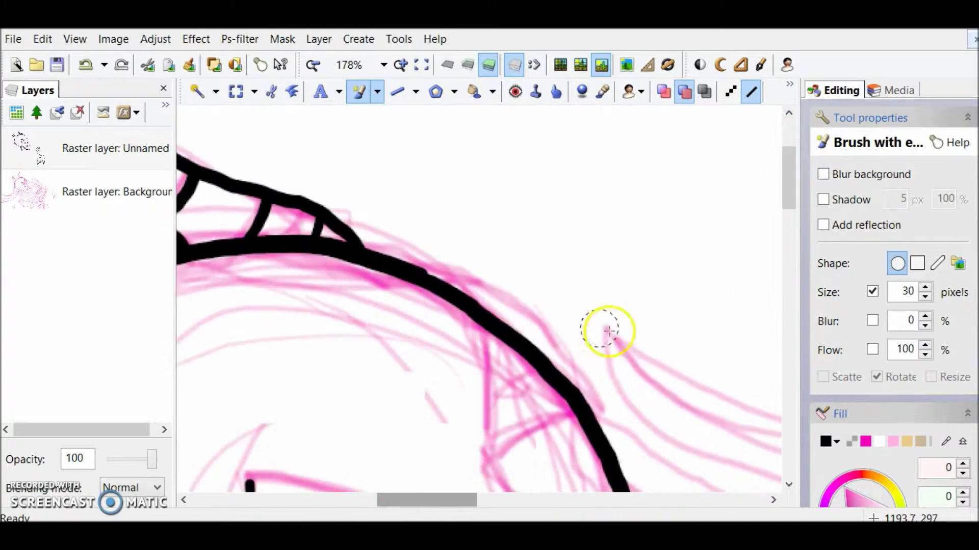
{"action": "left_click", "coordinate": [421, 65]}
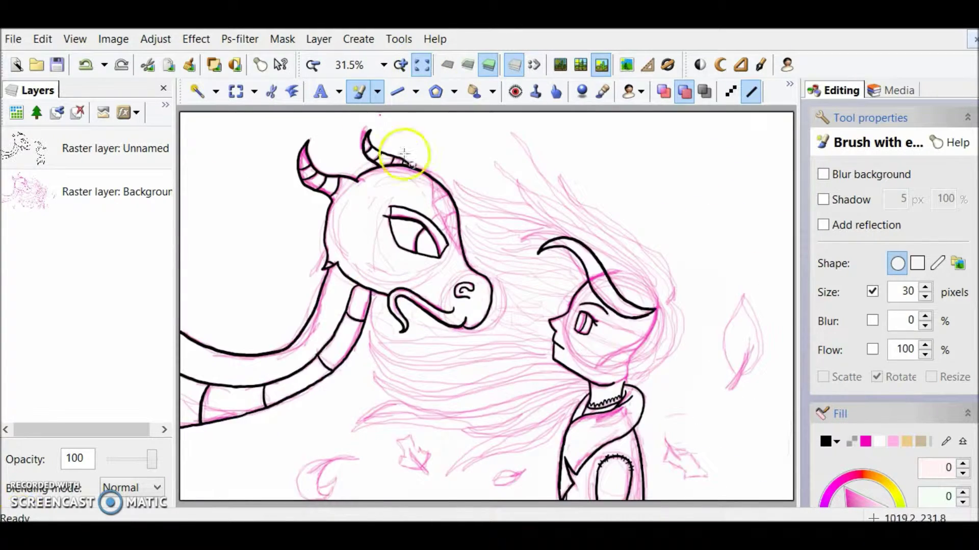
- Ink the pointed hair locks sweeping from the back of the girl's head across her cheek and jaw
{"action": "left_click", "coordinate": [403, 67]}
{"action": "left_click", "coordinate": [403, 66]}
{"action": "left_click", "coordinate": [403, 67]}
{"action": "left_click", "coordinate": [404, 66]}
{"action": "left_click", "coordinate": [404, 67]}
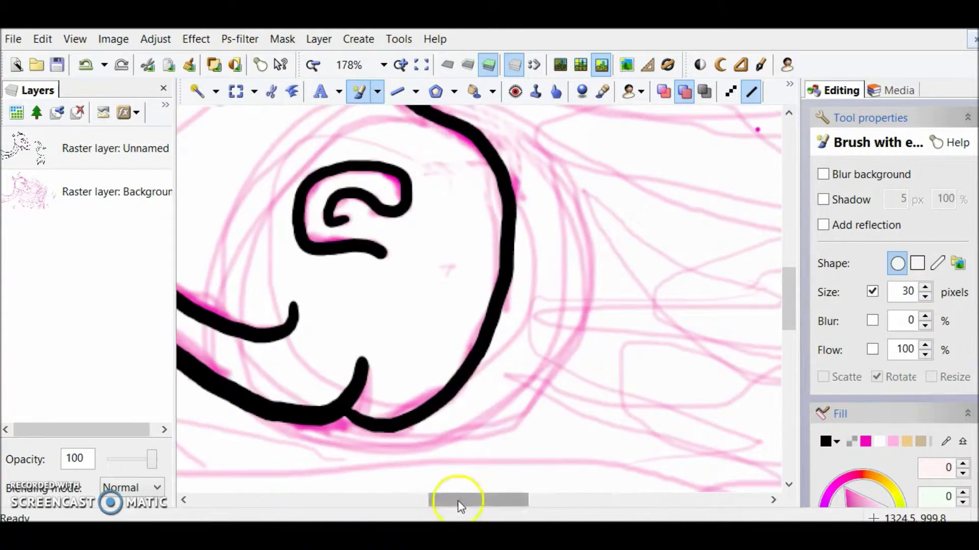
{"action": "left_click_drag", "start_coordinate": [457, 502], "coordinate": [615, 501]}
{"action": "left_click_drag", "start_coordinate": [788, 323], "coordinate": [789, 349]}
{"action": "left_click_drag", "start_coordinate": [673, 500], "coordinate": [635, 500]}
{"action": "mouse_move", "coordinate": [716, 150]}
{"action": "left_mouse_down"}
{"action": "mouse_move", "coordinate": [646, 234]}
{"action": "mouse_move", "coordinate": [455, 328]}
{"action": "mouse_move", "coordinate": [671, 271]}
{"action": "mouse_move", "coordinate": [709, 158]}
{"action": "left_mouse_up"}
{"action": "left_click_drag", "start_coordinate": [551, 352], "coordinate": [394, 478]}
{"action": "left_click_drag", "start_coordinate": [789, 337], "coordinate": [789, 345]}
{"action": "mouse_move", "coordinate": [715, 114]}
{"action": "left_mouse_down"}
{"action": "mouse_move", "coordinate": [551, 362]}
{"action": "mouse_move", "coordinate": [411, 389]}
{"action": "mouse_move", "coordinate": [361, 472]}
{"action": "left_mouse_up"}
- Ink the back of the girl's neck and the rounded hair sections behind it down toward the collar
{"action": "left_click_drag", "start_coordinate": [791, 324], "coordinate": [794, 348]}
{"action": "left_click_drag", "start_coordinate": [596, 265], "coordinate": [553, 351]}
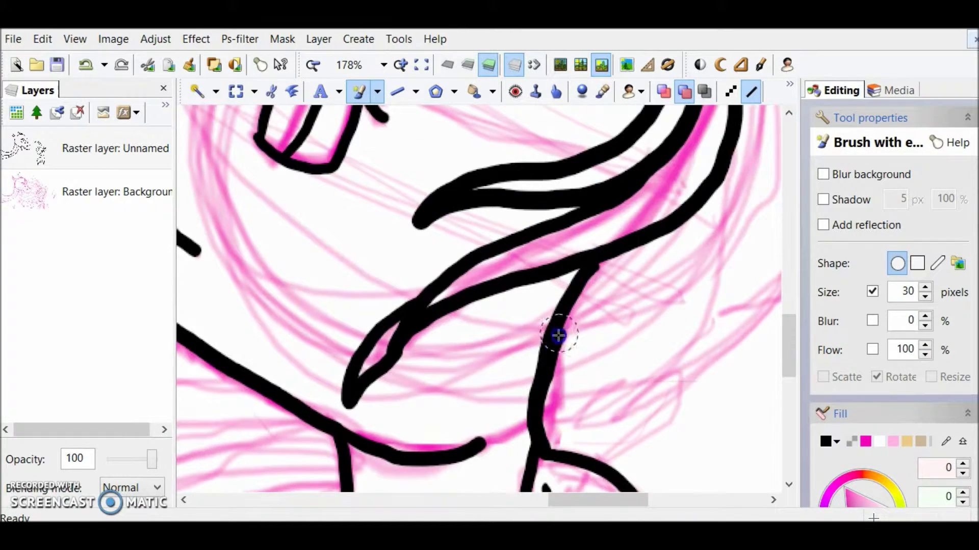
{"action": "left_click_drag", "start_coordinate": [608, 259], "coordinate": [614, 255]}
{"action": "left_click_drag", "start_coordinate": [571, 501], "coordinate": [587, 503]}
{"action": "mouse_move", "coordinate": [790, 337]}
{"action": "left_mouse_down"}
{"action": "mouse_move", "coordinate": [802, 277]}
{"action": "mouse_move", "coordinate": [804, 338]}
{"action": "left_mouse_up"}
{"action": "left_click_drag", "start_coordinate": [635, 249], "coordinate": [478, 318]}
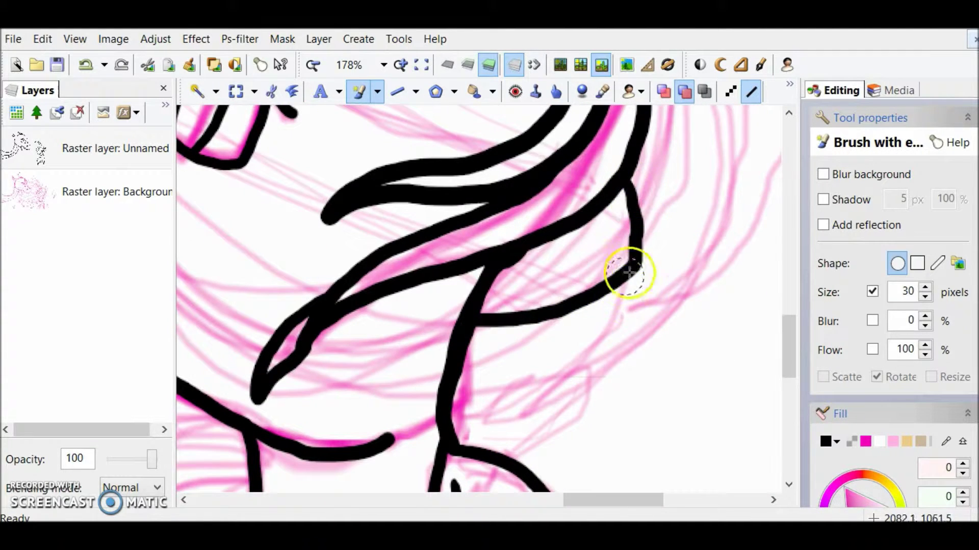
{"action": "left_click_drag", "start_coordinate": [630, 273], "coordinate": [498, 377]}
{"action": "left_click", "coordinate": [421, 65]}
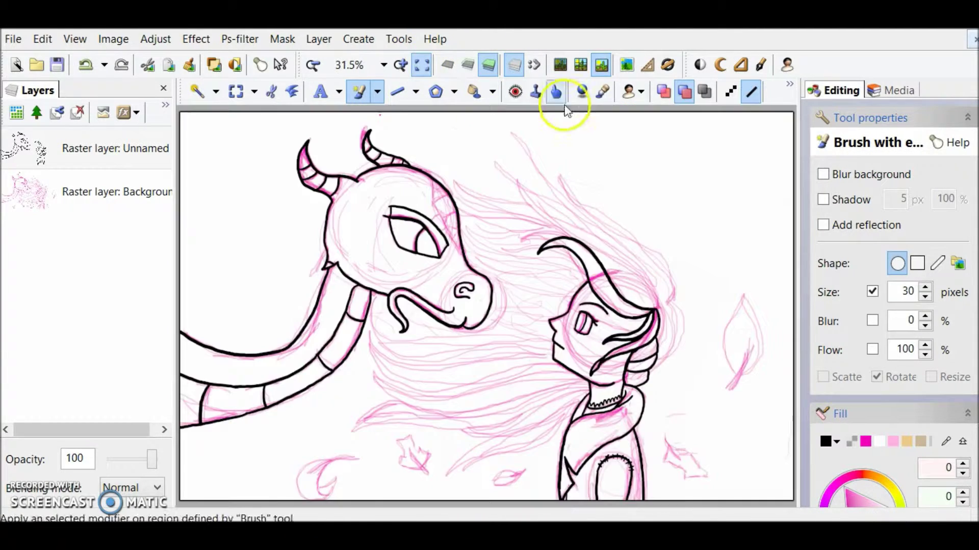
- Ink the curved strands of the gathered hair falling from the hair knot behind the girl's head, redrawing the unsatisfactory strokes
{"action": "left_click", "coordinate": [400, 66]}
{"action": "left_click", "coordinate": [400, 66]}
{"action": "left_click", "coordinate": [400, 67]}
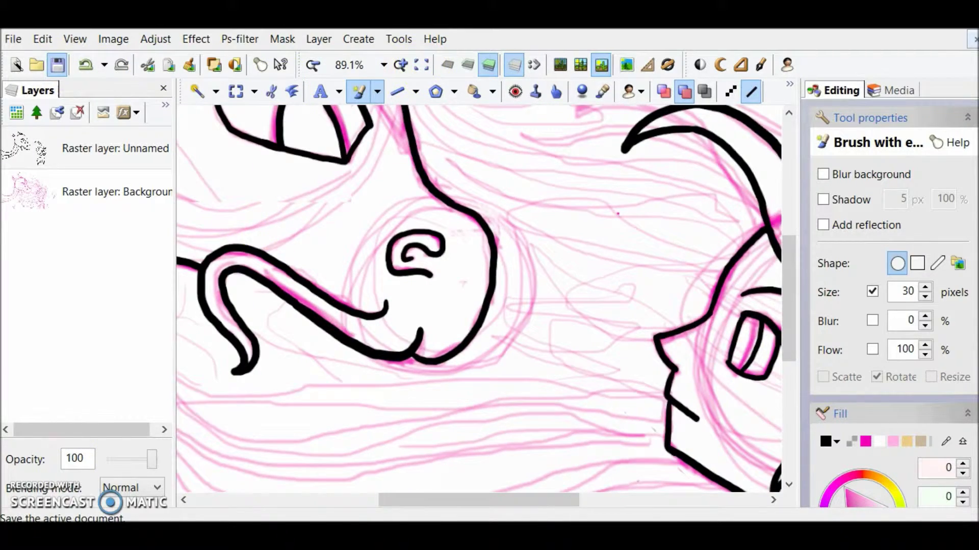
{"action": "left_click", "coordinate": [400, 66]}
{"action": "left_click", "coordinate": [400, 66]}
{"action": "left_click", "coordinate": [400, 66]}
{"action": "left_click_drag", "start_coordinate": [470, 501], "coordinate": [639, 511]}
{"action": "left_click", "coordinate": [401, 66]}
{"action": "left_click", "coordinate": [312, 65]}
{"action": "left_click", "coordinate": [312, 64]}
{"action": "left_click", "coordinate": [312, 65]}
{"action": "left_click", "coordinate": [312, 65]}
{"action": "mouse_move", "coordinate": [793, 285]}
{"action": "left_mouse_down"}
{"action": "mouse_move", "coordinate": [793, 324]}
{"action": "mouse_move", "coordinate": [792, 302]}
{"action": "left_mouse_up"}
{"action": "left_click_drag", "start_coordinate": [481, 200], "coordinate": [550, 313]}
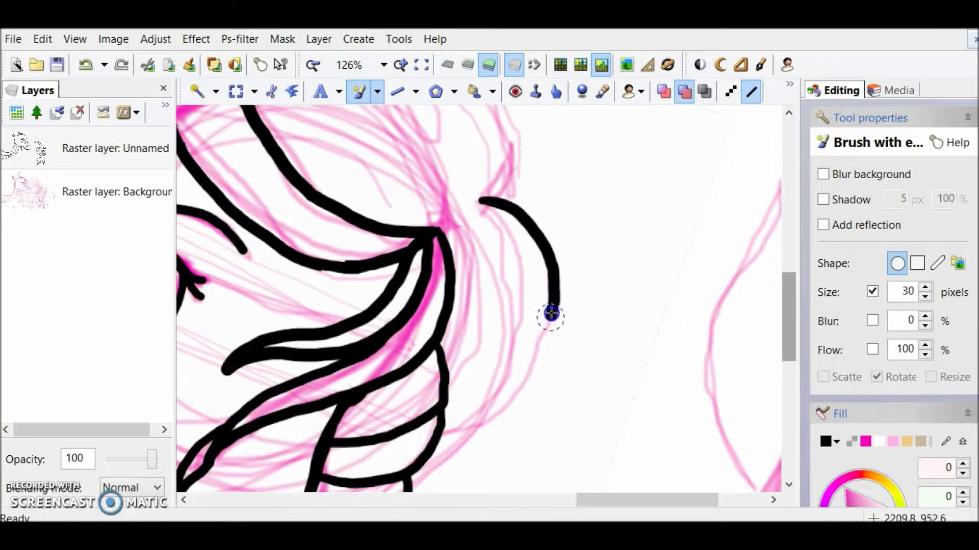
{"action": "left_click_drag", "start_coordinate": [434, 438], "coordinate": [525, 255]}
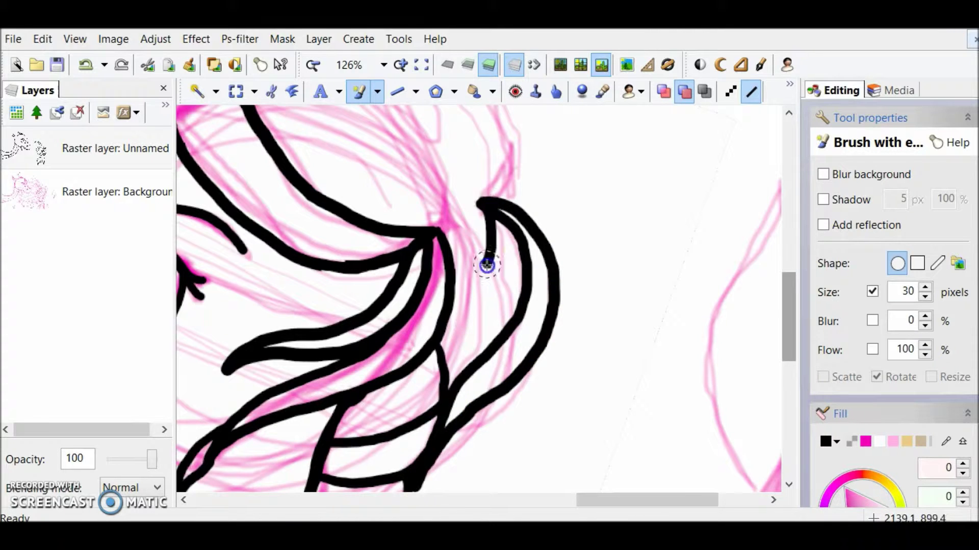
{"action": "key", "text": "ctrl+z"}
{"action": "key", "text": "ctrl+z"}
{"action": "mouse_move", "coordinate": [485, 205]}
{"action": "left_mouse_down"}
{"action": "mouse_move", "coordinate": [531, 360]}
{"action": "mouse_move", "coordinate": [435, 450]}
{"action": "left_mouse_up"}
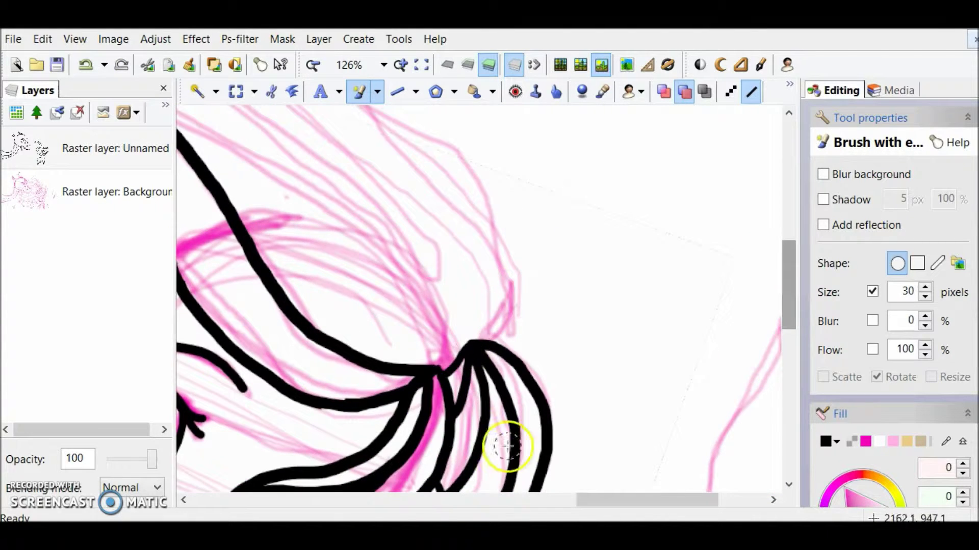
- Ink a pointed hair lock rising from the hair knot over the crown and back down to the fringe line
{"action": "scroll", "coordinate": [760, 375], "scroll_direction": "left", "scroll_amount": 3}
{"action": "scroll", "coordinate": [647, 452], "scroll_direction": "up", "scroll_amount": 2}
{"action": "mouse_move", "coordinate": [647, 452]}
{"action": "left_mouse_down"}
{"action": "mouse_move", "coordinate": [423, 269]}
{"action": "mouse_move", "coordinate": [402, 301]}
{"action": "left_mouse_up"}
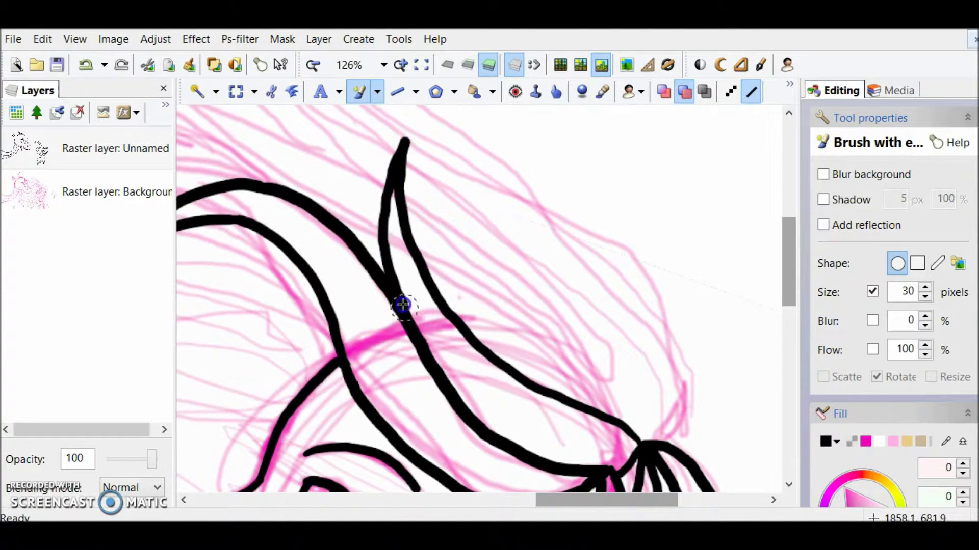
{"action": "left_click", "coordinate": [421, 65]}
- Ink the outer hair locks sweeping from the hair knot up over the girl's crown
{"action": "left_click", "coordinate": [400, 65]}
{"action": "left_click", "coordinate": [401, 64]}
{"action": "left_click", "coordinate": [401, 65]}
{"action": "left_click_drag", "start_coordinate": [466, 502], "coordinate": [629, 502]}
{"action": "left_click_drag", "start_coordinate": [793, 288], "coordinate": [794, 251]}
{"action": "mouse_move", "coordinate": [494, 409]}
{"action": "left_mouse_down"}
{"action": "mouse_move", "coordinate": [521, 354]}
{"action": "mouse_move", "coordinate": [445, 261]}
{"action": "mouse_move", "coordinate": [349, 174]}
{"action": "mouse_move", "coordinate": [360, 214]}
{"action": "mouse_move", "coordinate": [507, 350]}
{"action": "left_mouse_up"}
{"action": "mouse_move", "coordinate": [496, 393]}
{"action": "left_mouse_down"}
{"action": "mouse_move", "coordinate": [407, 311]}
{"action": "mouse_move", "coordinate": [338, 206]}
{"action": "mouse_move", "coordinate": [328, 178]}
{"action": "left_mouse_up"}
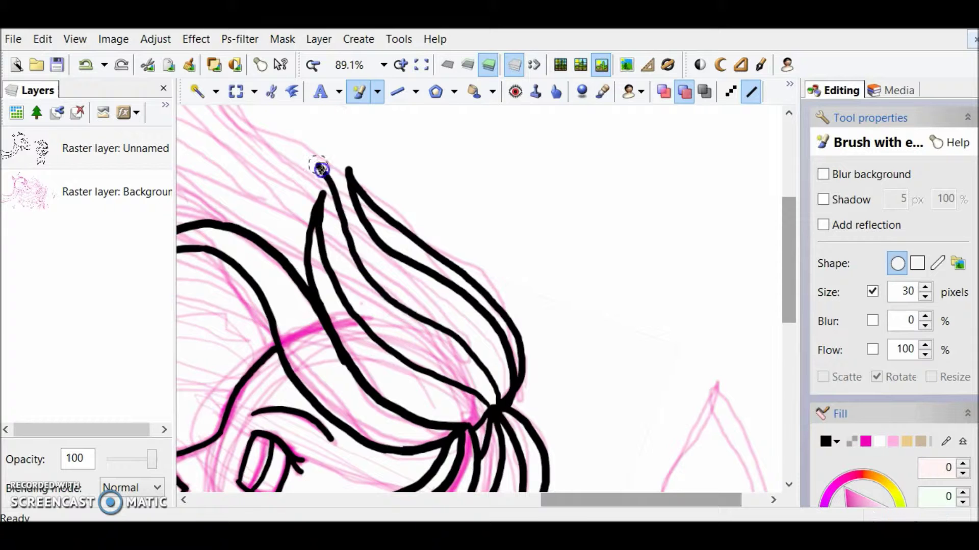
- Undo the last hair strand and redraw the long windblown strand starting at the girl's hair knot
{"action": "key", "text": "ctrl+z"}
{"action": "left_click_drag", "start_coordinate": [563, 502], "coordinate": [520, 500]}
{"action": "mouse_move", "coordinate": [789, 256]}
{"action": "left_mouse_down"}
{"action": "mouse_move", "coordinate": [790, 221]}
{"action": "mouse_move", "coordinate": [789, 257]}
{"action": "left_mouse_up"}
{"action": "left_click", "coordinate": [400, 65]}
{"action": "mouse_move", "coordinate": [690, 458]}
{"action": "left_mouse_down"}
{"action": "mouse_move", "coordinate": [507, 255]}
{"action": "mouse_move", "coordinate": [485, 215]}
{"action": "left_mouse_up"}
{"action": "key", "text": "ctrl+z"}
{"action": "mouse_move", "coordinate": [690, 466]}
{"action": "left_mouse_down"}
{"action": "mouse_move", "coordinate": [615, 321]}
{"action": "mouse_move", "coordinate": [720, 415]}
{"action": "left_mouse_up"}
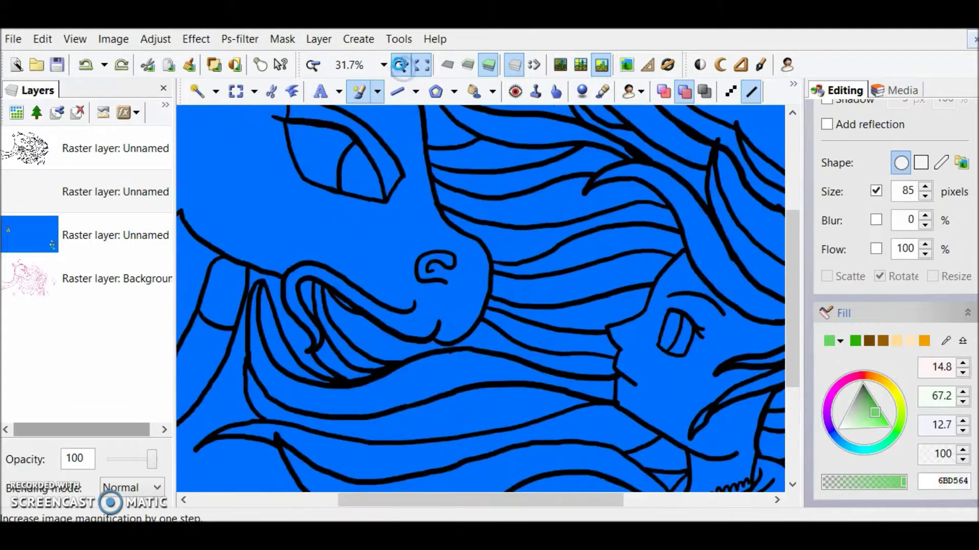
- Sample the peach swatch colour FFDC96 from the canvas and brush it along the inner edges of the girl's face
{"action": "scroll", "coordinate": [480, 295], "scroll_direction": "up", "scroll_amount": 5}
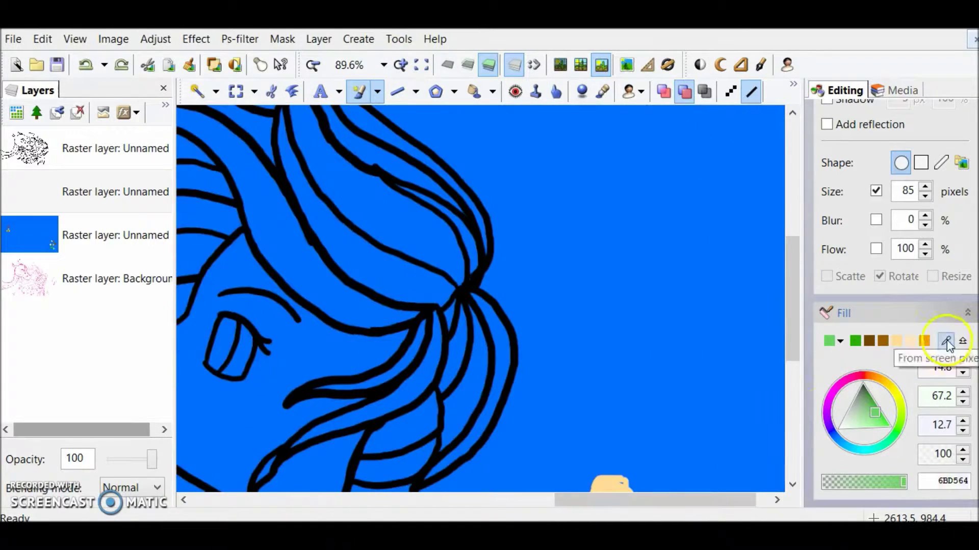
{"action": "left_click", "coordinate": [947, 346]}
{"action": "left_click", "coordinate": [612, 484]}
{"action": "left_click_drag", "start_coordinate": [791, 286], "coordinate": [791, 301]}
{"action": "left_click_drag", "start_coordinate": [589, 503], "coordinate": [538, 502]}
{"action": "left_click_drag", "start_coordinate": [402, 177], "coordinate": [347, 261]}
{"action": "mouse_move", "coordinate": [287, 298]}
{"action": "left_mouse_down"}
{"action": "mouse_move", "coordinate": [301, 377]}
{"action": "mouse_move", "coordinate": [395, 459]}
{"action": "mouse_move", "coordinate": [467, 475]}
{"action": "left_mouse_up"}
{"action": "mouse_move", "coordinate": [401, 209]}
{"action": "left_mouse_down"}
{"action": "mouse_move", "coordinate": [525, 282]}
{"action": "mouse_move", "coordinate": [467, 361]}
{"action": "mouse_move", "coordinate": [417, 403]}
{"action": "mouse_move", "coordinate": [437, 395]}
{"action": "left_mouse_up"}
{"action": "mouse_move", "coordinate": [430, 433]}
{"action": "left_mouse_down"}
{"action": "mouse_move", "coordinate": [469, 405]}
{"action": "mouse_move", "coordinate": [507, 396]}
{"action": "mouse_move", "coordinate": [487, 467]}
{"action": "left_mouse_up"}
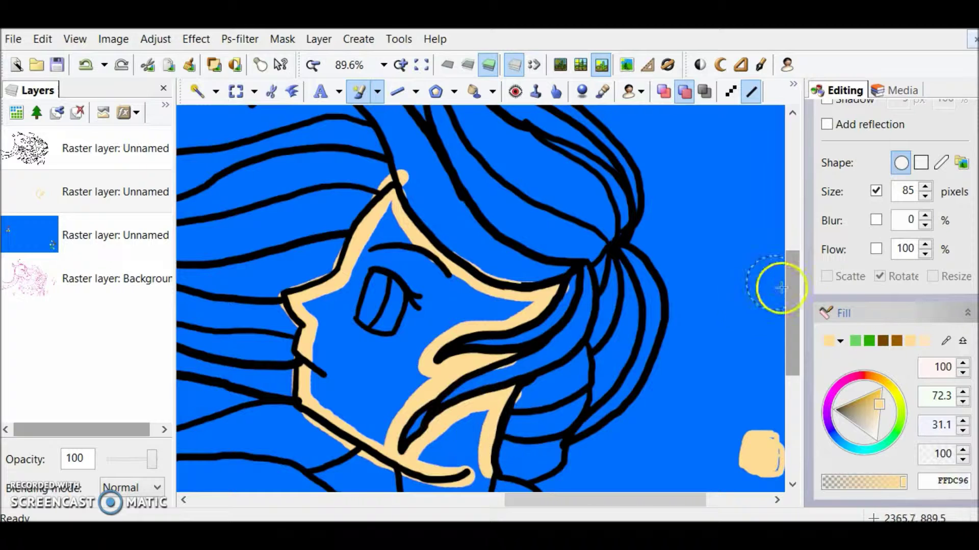
- Brush the peach colour along the girl's neck edges and flood fill the remaining areas of her face and neck
{"action": "left_click_drag", "start_coordinate": [791, 293], "coordinate": [791, 334]}
{"action": "mouse_move", "coordinate": [405, 347]}
{"action": "left_mouse_down"}
{"action": "mouse_move", "coordinate": [409, 395]}
{"action": "mouse_move", "coordinate": [452, 396]}
{"action": "left_mouse_up"}
{"action": "left_click", "coordinate": [474, 91]}
{"action": "left_click", "coordinate": [428, 186]}
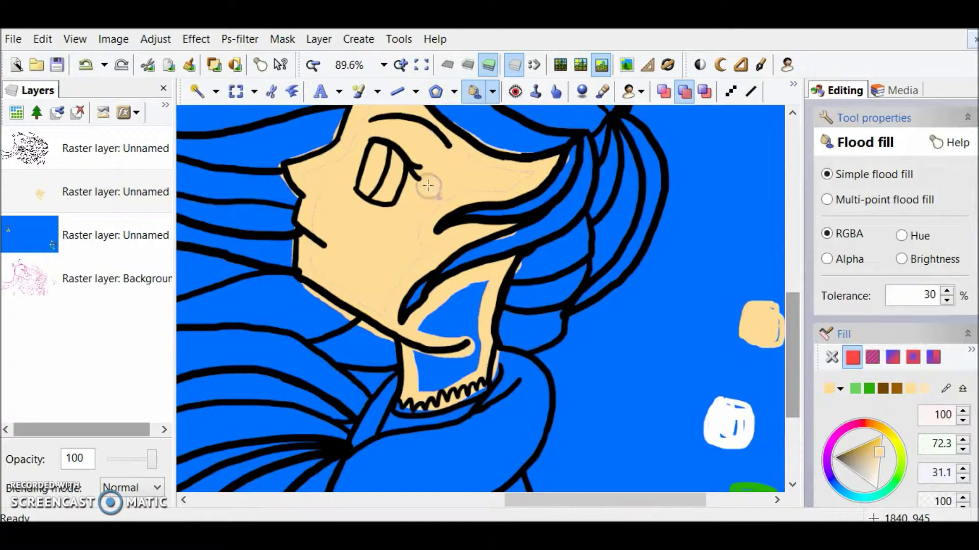
{"action": "left_click", "coordinate": [434, 308]}
- Switch back to the brush and set its fill colour's opacity to 0 for erasing peach overspill around the face
{"action": "left_click", "coordinate": [359, 91]}
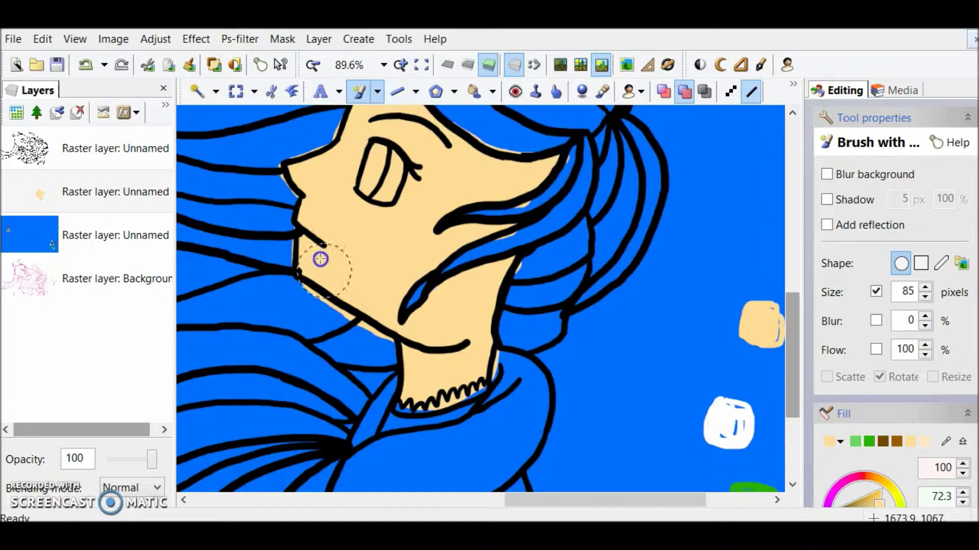
{"action": "left_click_drag", "start_coordinate": [798, 322], "coordinate": [798, 273]}
{"action": "left_click", "coordinate": [877, 123]}
{"action": "left_click", "coordinate": [826, 315]}
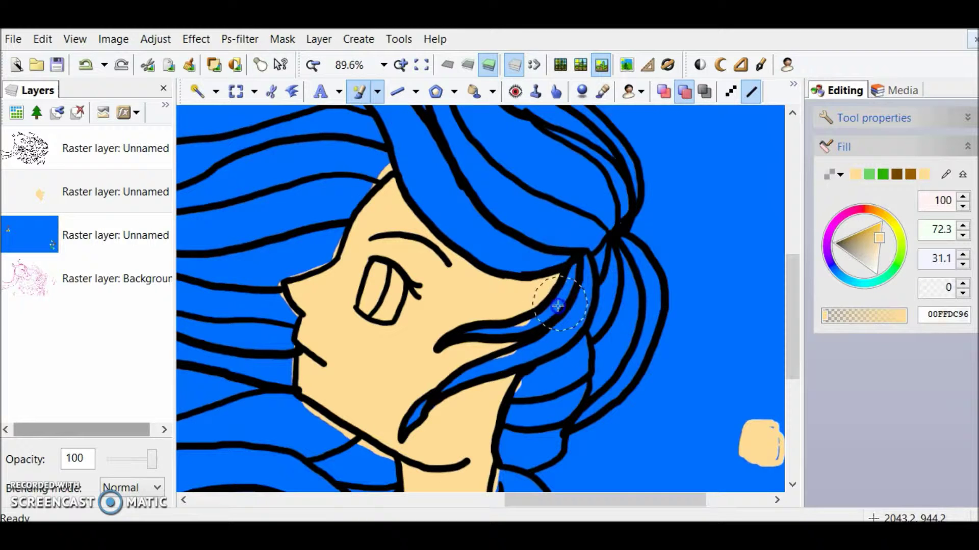
- Erase the peach overspill outside the outlines of the girl's face, nose, chin and neck
{"action": "scroll", "coordinate": [521, 393], "scroll_direction": "down", "scroll_amount": 3}
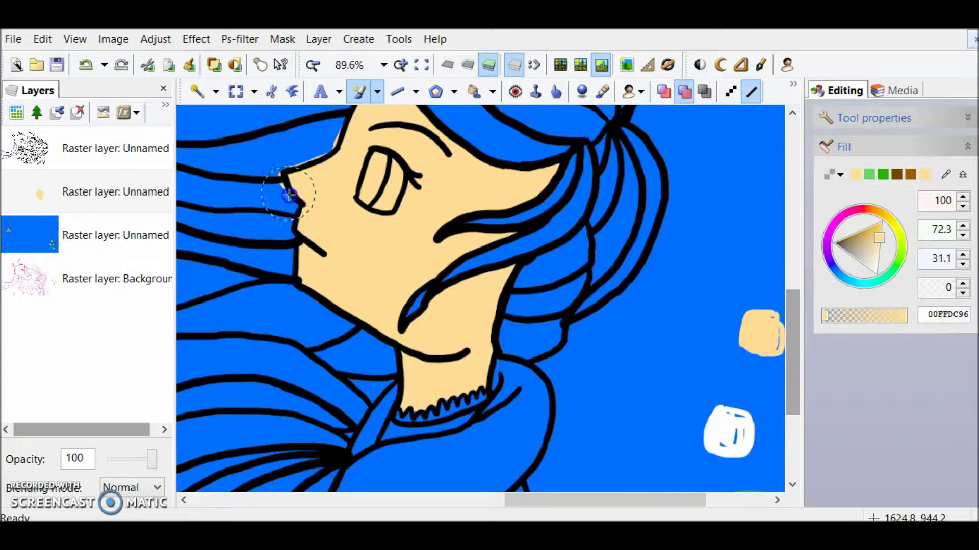
{"action": "left_click_drag", "start_coordinate": [791, 322], "coordinate": [792, 286]}
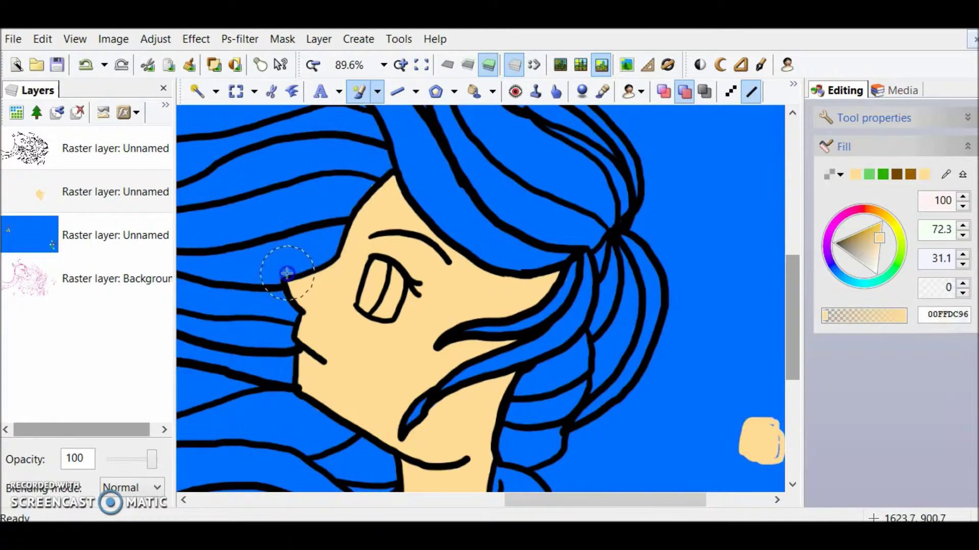
- Paint the white of the girl's eye with FFFFFF and brush her iris dark brown 744700, sampled from the canvas swatch
{"action": "left_click", "coordinate": [875, 273]}
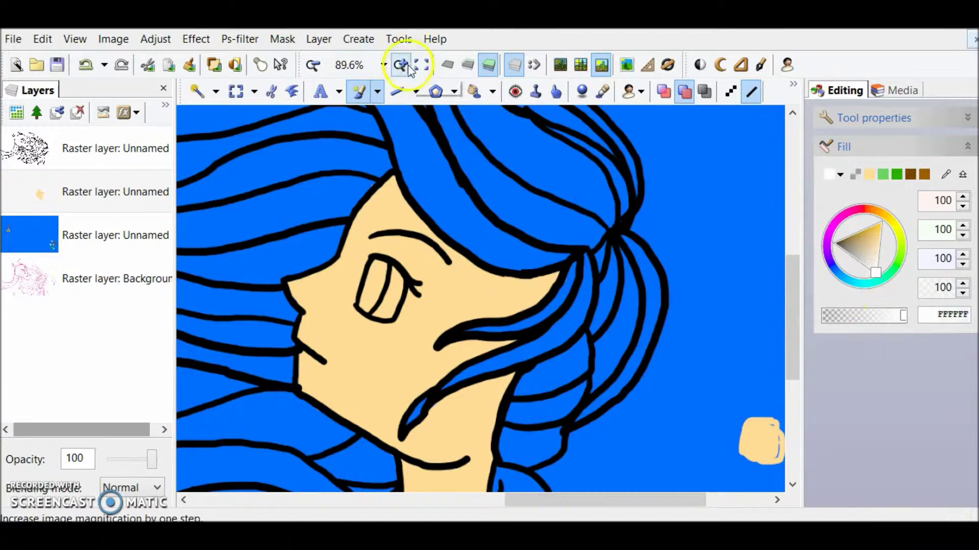
{"action": "left_click", "coordinate": [407, 66]}
{"action": "left_click_drag", "start_coordinate": [294, 262], "coordinate": [277, 323]}
{"action": "left_click_drag", "start_coordinate": [573, 505], "coordinate": [690, 505]}
{"action": "left_click_drag", "start_coordinate": [792, 306], "coordinate": [792, 369]}
{"action": "left_click_drag", "start_coordinate": [946, 176], "coordinate": [602, 376]}
{"action": "left_click_drag", "start_coordinate": [690, 509], "coordinate": [553, 508]}
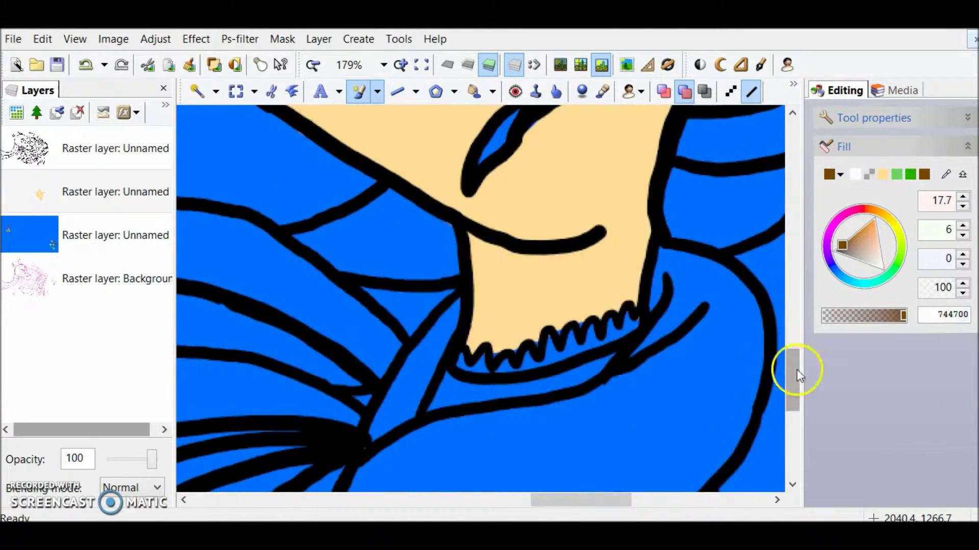
{"action": "left_click_drag", "start_coordinate": [793, 372], "coordinate": [794, 302]}
{"action": "left_click_drag", "start_coordinate": [404, 295], "coordinate": [407, 325]}
- Touch up the skin around the girl's eye with the peach colour FFDC96
{"action": "left_click", "coordinate": [883, 175]}
{"action": "left_click_drag", "start_coordinate": [381, 382], "coordinate": [370, 321]}
{"action": "left_click_drag", "start_coordinate": [793, 270], "coordinate": [793, 336]}
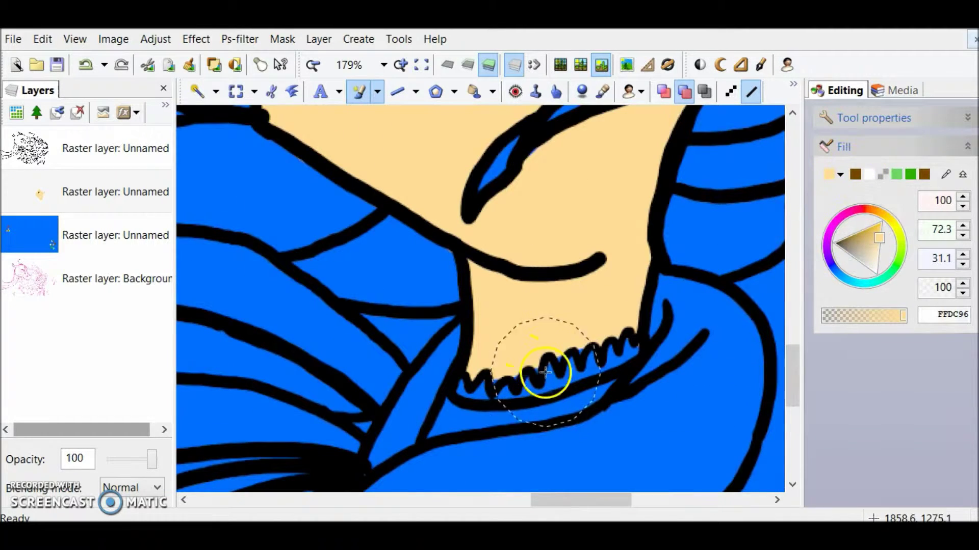
- Paint the girl's collar ruffle white FFFFFF and the neckline strip below it with the orange sampled from the canvas swatch
{"action": "mouse_move", "coordinate": [794, 356]}
{"action": "left_mouse_down"}
{"action": "mouse_move", "coordinate": [797, 345]}
{"action": "mouse_move", "coordinate": [794, 367]}
{"action": "left_mouse_up"}
{"action": "left_click", "coordinate": [869, 174]}
{"action": "mouse_move", "coordinate": [468, 314]}
{"action": "left_mouse_down"}
{"action": "mouse_move", "coordinate": [523, 324]}
{"action": "mouse_move", "coordinate": [629, 287]}
{"action": "left_mouse_up"}
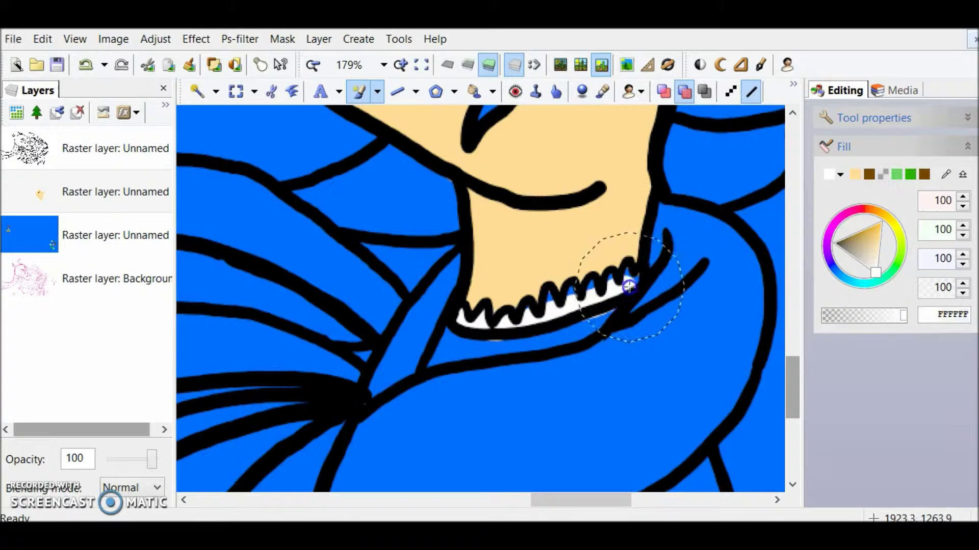
{"action": "mouse_move", "coordinate": [584, 501]}
{"action": "left_mouse_down"}
{"action": "mouse_move", "coordinate": [690, 501]}
{"action": "mouse_move", "coordinate": [509, 509]}
{"action": "mouse_move", "coordinate": [539, 502]}
{"action": "left_mouse_up"}
{"action": "left_click", "coordinate": [657, 372]}
{"action": "left_click_drag", "start_coordinate": [456, 352], "coordinate": [609, 327]}
{"action": "left_click", "coordinate": [896, 174]}
- Brush light green 6BD564 along the inner edges of the girl's scarf, from the collar down to its pointed tip
{"action": "left_click", "coordinate": [911, 174]}
{"action": "mouse_move", "coordinate": [465, 257]}
{"action": "left_mouse_down"}
{"action": "mouse_move", "coordinate": [419, 332]}
{"action": "mouse_move", "coordinate": [380, 449]}
{"action": "left_mouse_up"}
{"action": "mouse_move", "coordinate": [673, 209]}
{"action": "left_mouse_down"}
{"action": "mouse_move", "coordinate": [669, 257]}
{"action": "mouse_move", "coordinate": [680, 213]}
{"action": "mouse_move", "coordinate": [737, 243]}
{"action": "mouse_move", "coordinate": [760, 328]}
{"action": "mouse_move", "coordinate": [738, 395]}
{"action": "mouse_move", "coordinate": [693, 451]}
{"action": "left_mouse_up"}
{"action": "left_click_drag", "start_coordinate": [793, 382], "coordinate": [793, 424]}
{"action": "mouse_move", "coordinate": [368, 194]}
{"action": "left_mouse_down"}
{"action": "mouse_move", "coordinate": [380, 390]}
{"action": "mouse_move", "coordinate": [397, 437]}
{"action": "mouse_move", "coordinate": [428, 375]}
{"action": "mouse_move", "coordinate": [489, 309]}
{"action": "mouse_move", "coordinate": [456, 358]}
{"action": "mouse_move", "coordinate": [511, 303]}
{"action": "mouse_move", "coordinate": [671, 217]}
{"action": "left_mouse_up"}
{"action": "mouse_move", "coordinate": [792, 414]}
{"action": "left_mouse_down"}
{"action": "mouse_move", "coordinate": [798, 397]}
{"action": "mouse_move", "coordinate": [793, 434]}
{"action": "left_mouse_up"}
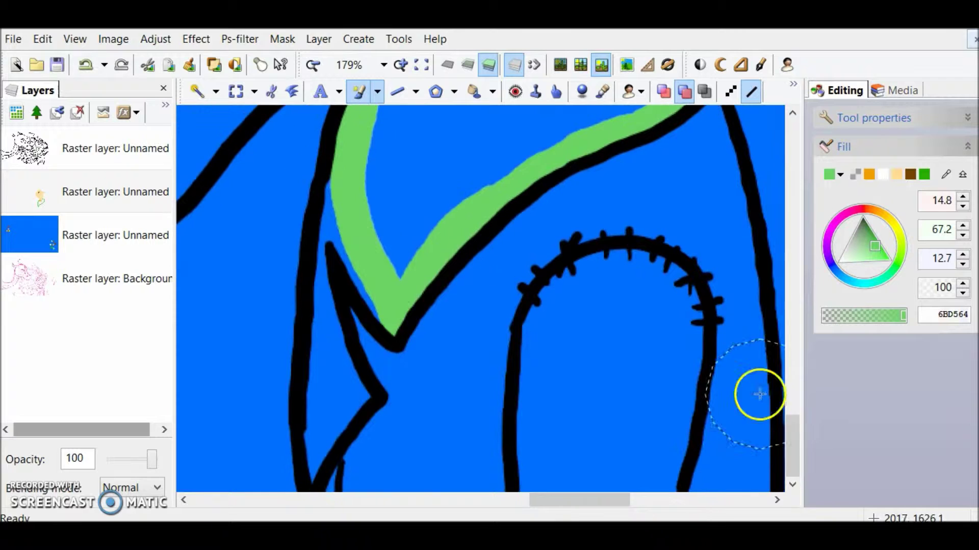
{"action": "mouse_move", "coordinate": [338, 240]}
{"action": "left_mouse_down"}
{"action": "mouse_move", "coordinate": [321, 324]}
{"action": "mouse_move", "coordinate": [345, 415]}
{"action": "mouse_move", "coordinate": [334, 408]}
{"action": "left_mouse_up"}
{"action": "left_click_drag", "start_coordinate": [793, 433], "coordinate": [793, 394]}
{"action": "left_click", "coordinate": [647, 201]}
{"action": "mouse_move", "coordinate": [648, 201]}
{"action": "left_mouse_down"}
{"action": "mouse_move", "coordinate": [644, 218]}
{"action": "mouse_move", "coordinate": [557, 267]}
{"action": "mouse_move", "coordinate": [435, 282]}
{"action": "mouse_move", "coordinate": [423, 245]}
{"action": "mouse_move", "coordinate": [438, 217]}
{"action": "left_mouse_up"}
- Flood fill the middle of the scarf with light green 6BD564 and brush over the thin blue gaps
{"action": "left_click", "coordinate": [474, 92]}
{"action": "left_click", "coordinate": [459, 326]}
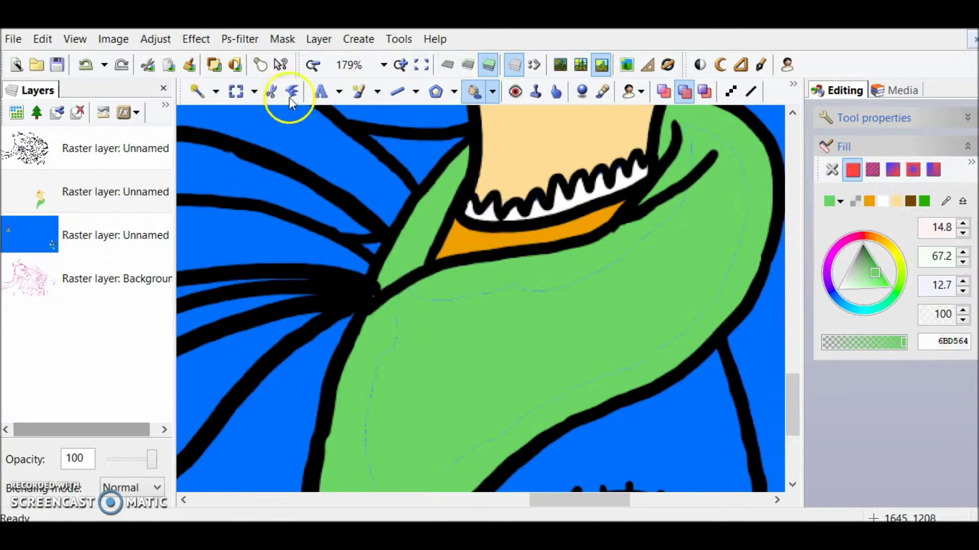
{"action": "left_click", "coordinate": [359, 92]}
{"action": "left_click_drag", "start_coordinate": [415, 293], "coordinate": [697, 155]}
- Brush dark green 29B100 along the edges of the girl's dress and sleeve, flood fill the remaining areas and brush over the gaps
{"action": "left_click_drag", "start_coordinate": [793, 405], "coordinate": [793, 464]}
{"action": "left_click", "coordinate": [923, 174]}
{"action": "mouse_move", "coordinate": [361, 332]}
{"action": "left_mouse_down"}
{"action": "mouse_move", "coordinate": [374, 430]}
{"action": "mouse_move", "coordinate": [351, 476]}
{"action": "mouse_move", "coordinate": [406, 362]}
{"action": "mouse_move", "coordinate": [454, 300]}
{"action": "mouse_move", "coordinate": [567, 201]}
{"action": "left_mouse_up"}
{"action": "left_click_drag", "start_coordinate": [793, 446], "coordinate": [793, 423]}
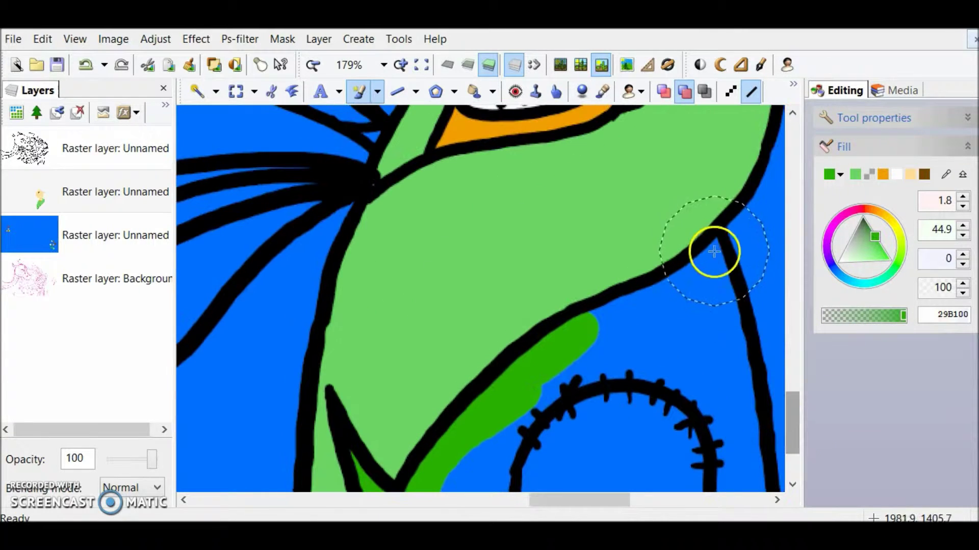
{"action": "left_click_drag", "start_coordinate": [714, 247], "coordinate": [621, 306]}
{"action": "left_click_drag", "start_coordinate": [556, 501], "coordinate": [586, 502]}
{"action": "mouse_move", "coordinate": [525, 240]}
{"action": "left_mouse_down"}
{"action": "mouse_move", "coordinate": [557, 350]}
{"action": "mouse_move", "coordinate": [561, 482]}
{"action": "left_mouse_up"}
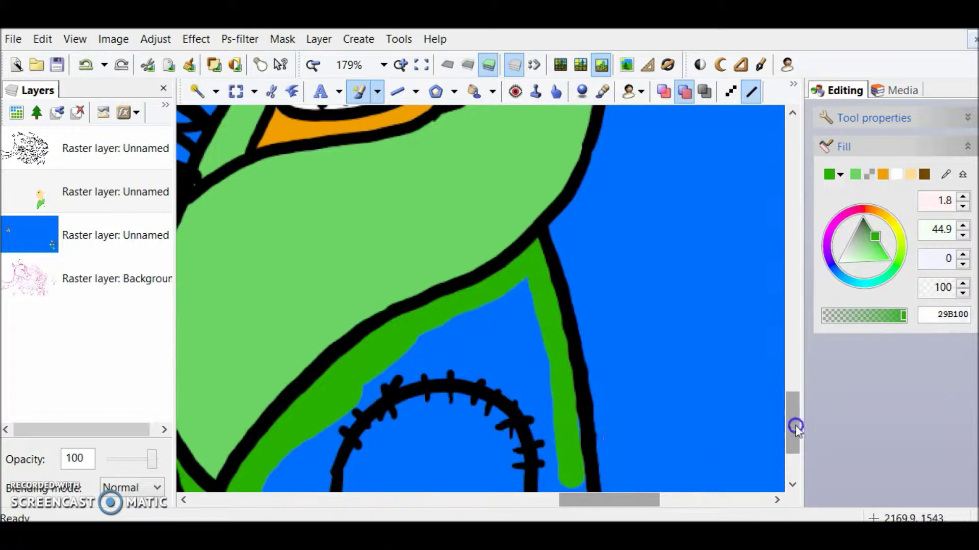
{"action": "left_click_drag", "start_coordinate": [793, 426], "coordinate": [793, 449]}
{"action": "left_click_drag", "start_coordinate": [579, 354], "coordinate": [576, 490]}
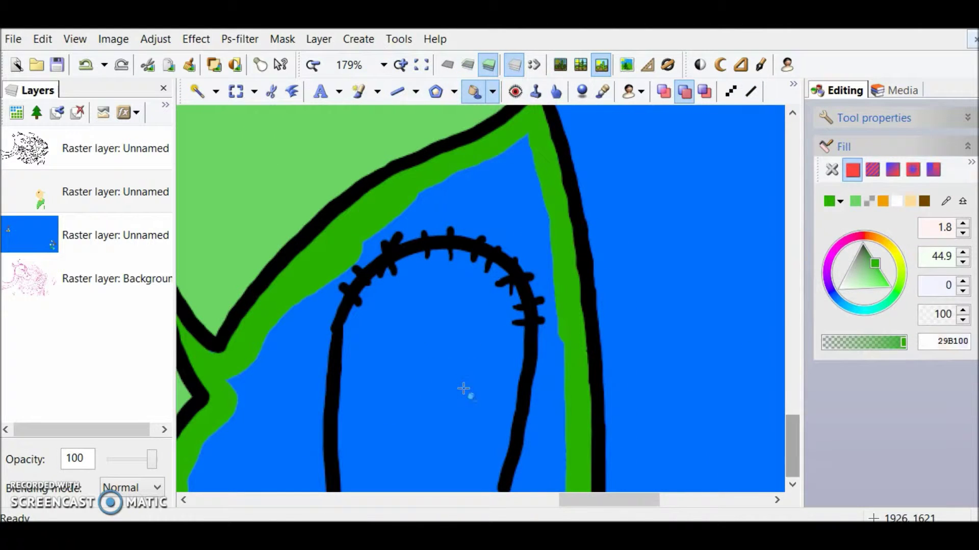
{"action": "left_click", "coordinate": [466, 391]}
{"action": "mouse_move", "coordinate": [317, 297]}
{"action": "left_mouse_down"}
{"action": "mouse_move", "coordinate": [426, 193]}
{"action": "mouse_move", "coordinate": [529, 133]}
{"action": "left_mouse_up"}
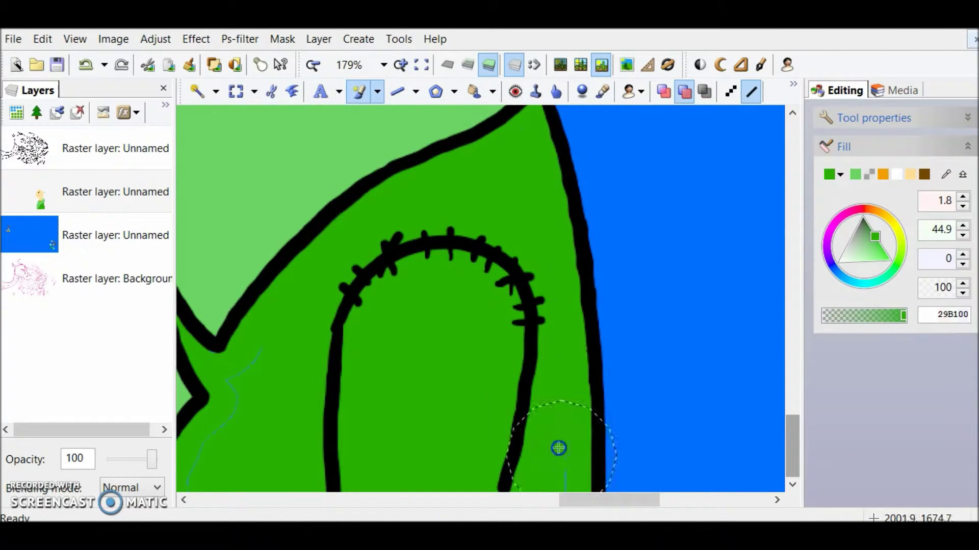
- Sample the hair brown 9A5E00 from the canvas swatch and brush it along the fringe, forehead, face profile and chin outlines
{"action": "scroll", "coordinate": [586, 398], "scroll_direction": "left", "scroll_amount": 5}
{"action": "left_click", "coordinate": [421, 65]}
{"action": "left_click", "coordinate": [946, 175]}
{"action": "left_click", "coordinate": [744, 382]}
{"action": "left_click", "coordinate": [401, 64]}
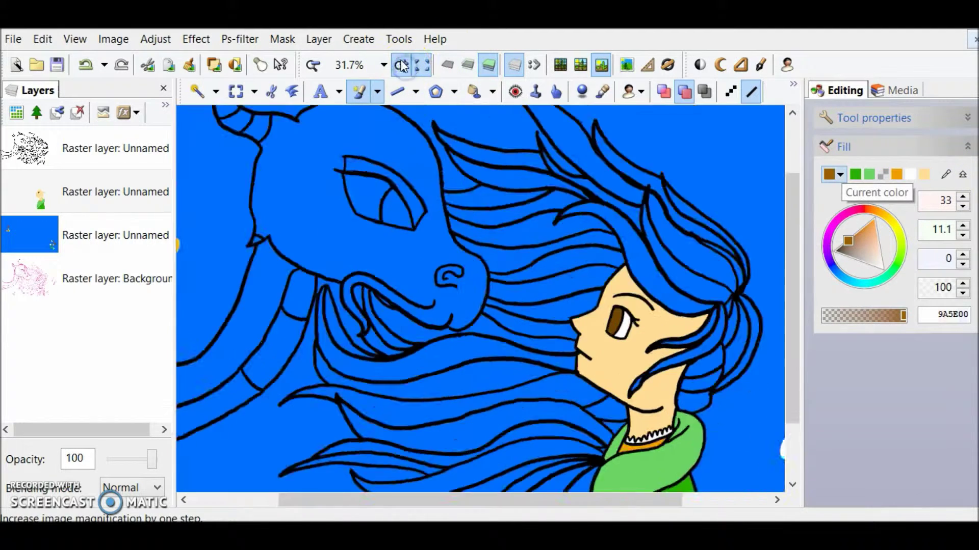
{"action": "left_click", "coordinate": [402, 65]}
{"action": "left_click", "coordinate": [402, 65]}
{"action": "left_click_drag", "start_coordinate": [465, 502], "coordinate": [579, 502]}
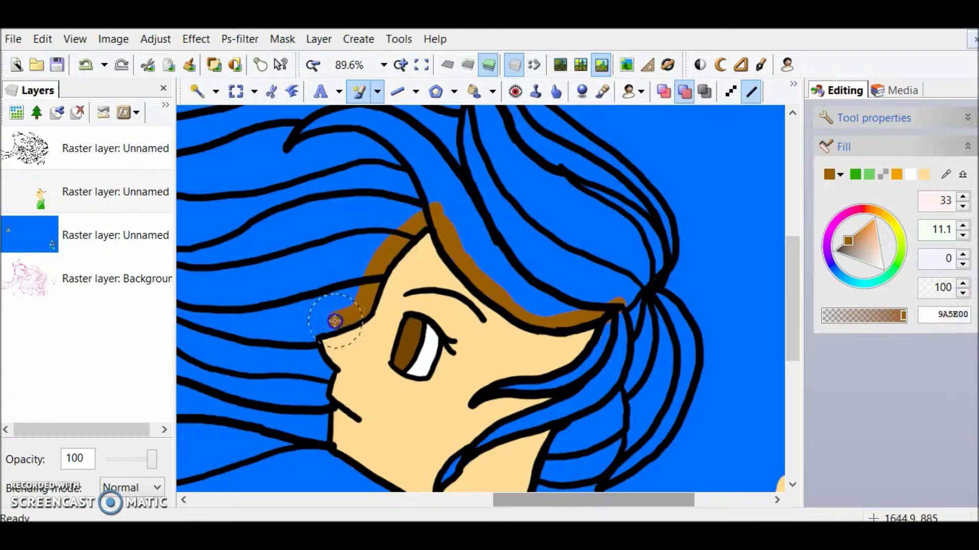
{"action": "left_click_drag", "start_coordinate": [793, 306], "coordinate": [793, 348]}
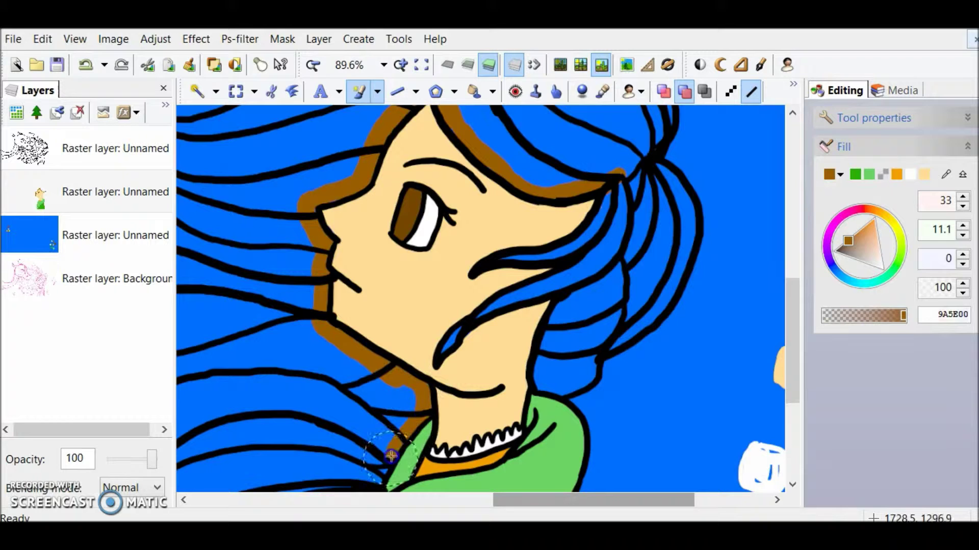
- Brush brown 9A5E00 along the inner edge of the lowest windblown hair strands beside the scarf
{"action": "left_click_drag", "start_coordinate": [793, 350], "coordinate": [793, 401]}
{"action": "left_click_drag", "start_coordinate": [560, 498], "coordinate": [468, 499]}
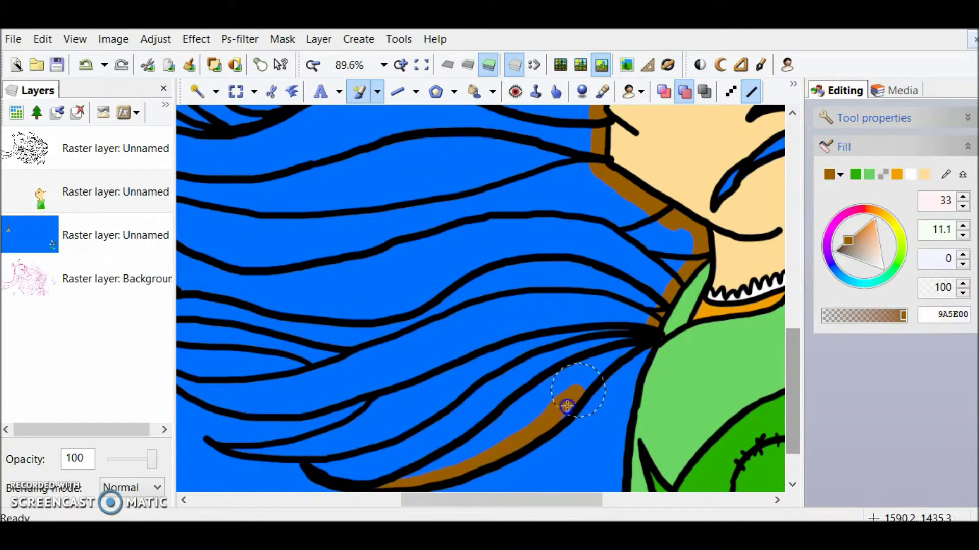
{"action": "left_click_drag", "start_coordinate": [498, 498], "coordinate": [472, 405]}
- Paint the hair locks beside the girl's cheek and the hair edge behind her neck with brown 9A5E00
{"action": "left_click_drag", "start_coordinate": [793, 370], "coordinate": [813, 219]}
{"action": "left_click_drag", "start_coordinate": [498, 502], "coordinate": [607, 502]}
{"action": "left_click_drag", "start_coordinate": [789, 232], "coordinate": [790, 281]}
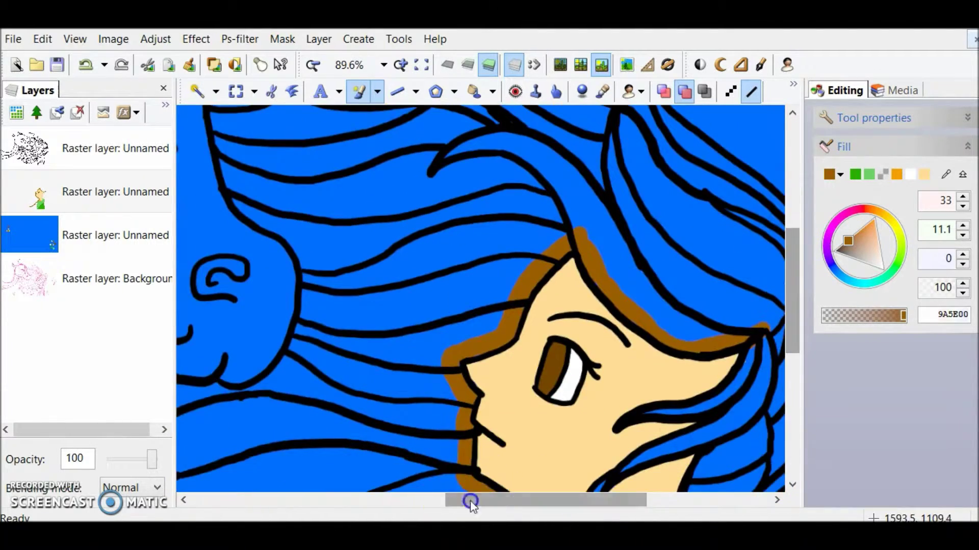
{"action": "left_click_drag", "start_coordinate": [468, 503], "coordinate": [518, 502]}
{"action": "left_click_drag", "start_coordinate": [790, 280], "coordinate": [790, 315]}
{"action": "left_click_drag", "start_coordinate": [547, 361], "coordinate": [584, 270]}
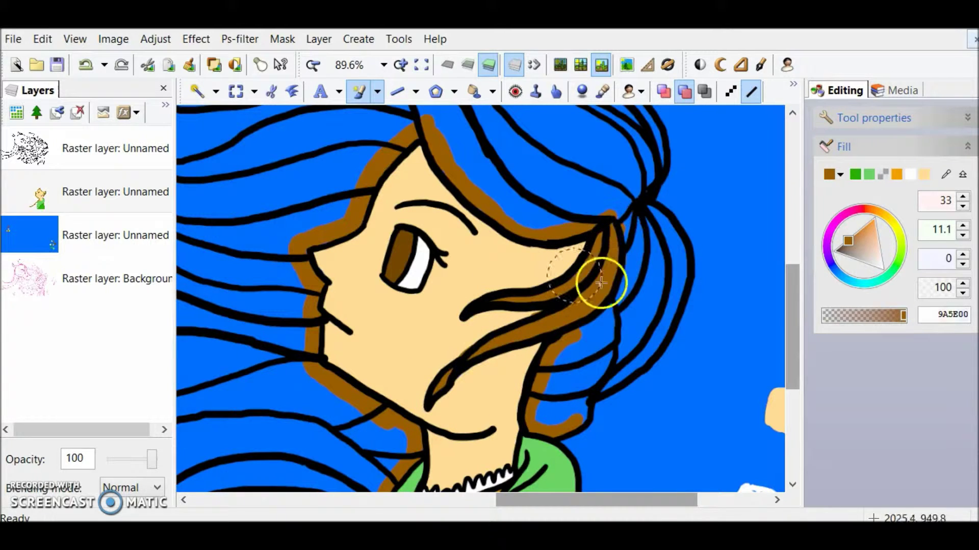
- Touch up the skin edge with peach FFDC96, brush the outer hair loop behind the head brown 9A5E00 and erase its overspill
{"action": "left_click", "coordinate": [924, 175]}
{"action": "left_click", "coordinate": [856, 174]}
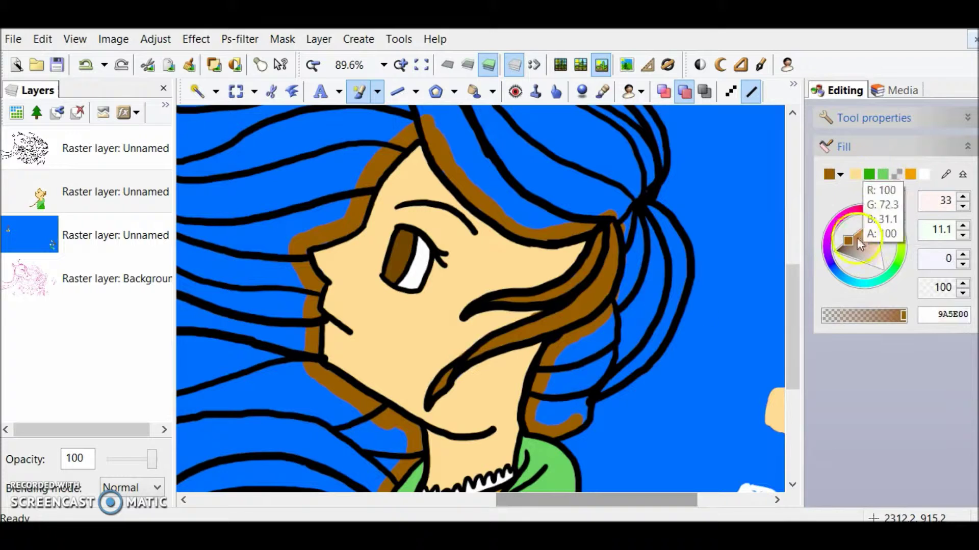
{"action": "left_click_drag", "start_coordinate": [794, 305], "coordinate": [793, 279]}
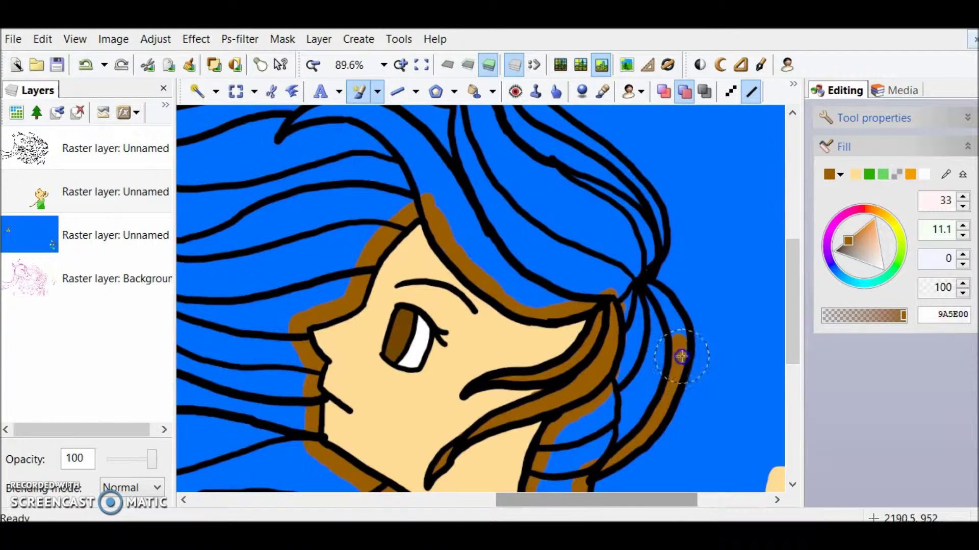
{"action": "left_click", "coordinate": [855, 175]}
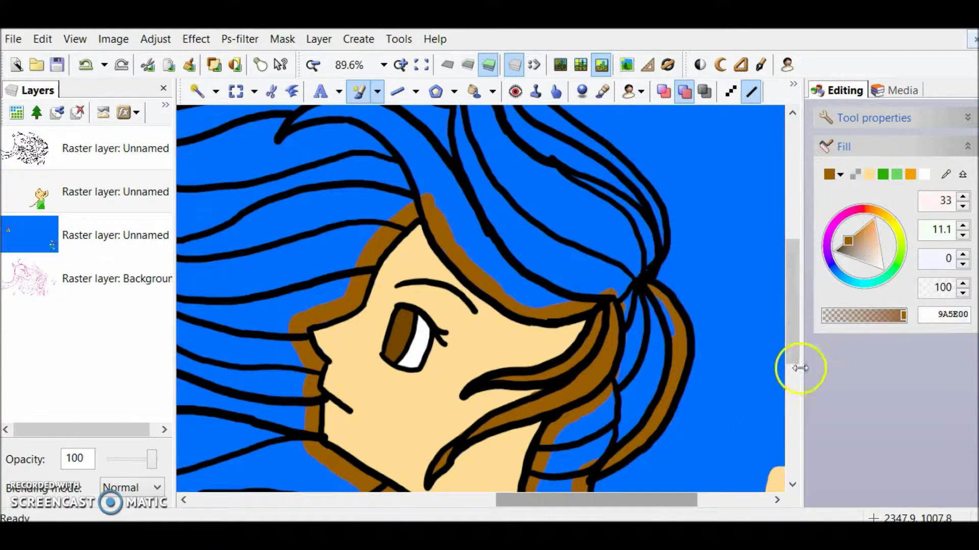
- Brush brown 9A5E00 along the hair edge that borders the dragon's snout and chin
{"action": "left_click_drag", "start_coordinate": [793, 353], "coordinate": [793, 326]}
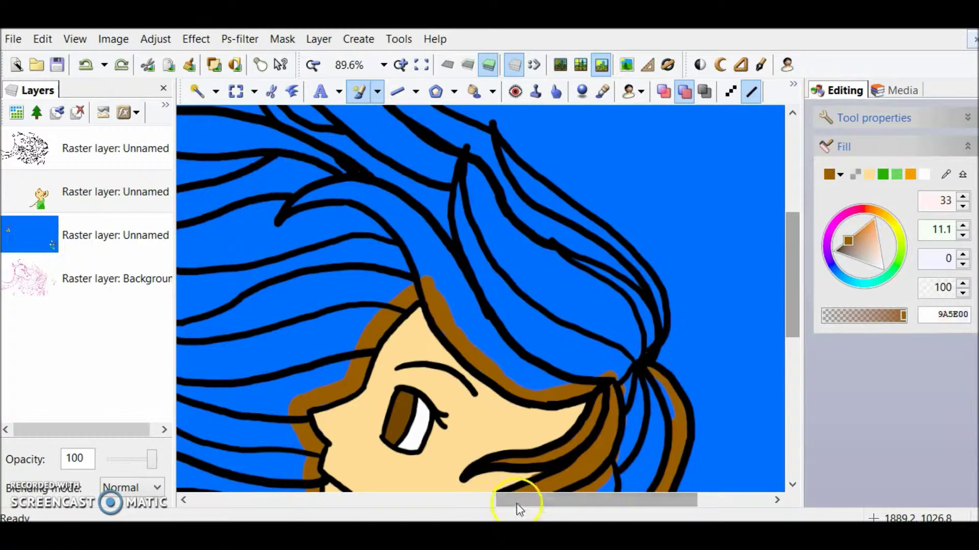
{"action": "left_click_drag", "start_coordinate": [522, 500], "coordinate": [415, 500]}
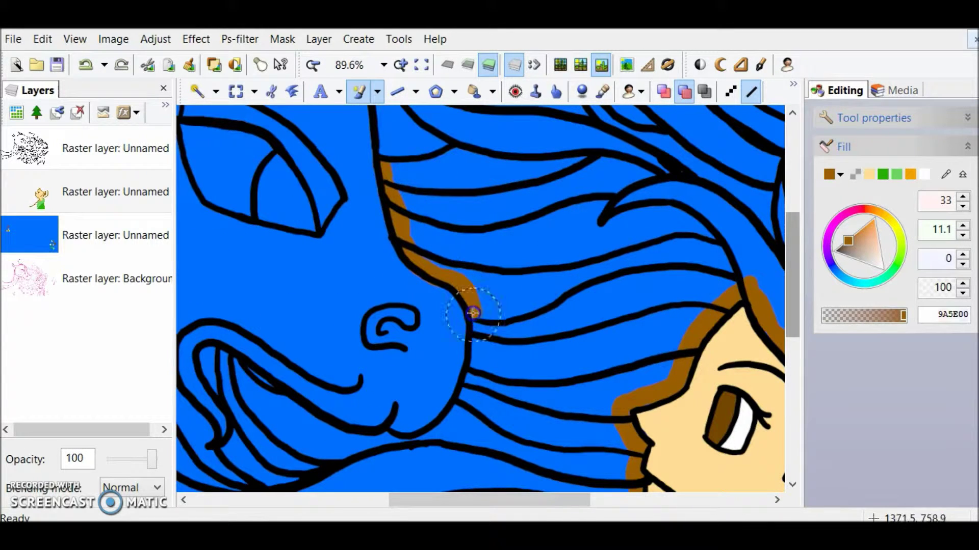
{"action": "left_click_drag", "start_coordinate": [444, 501], "coordinate": [359, 502]}
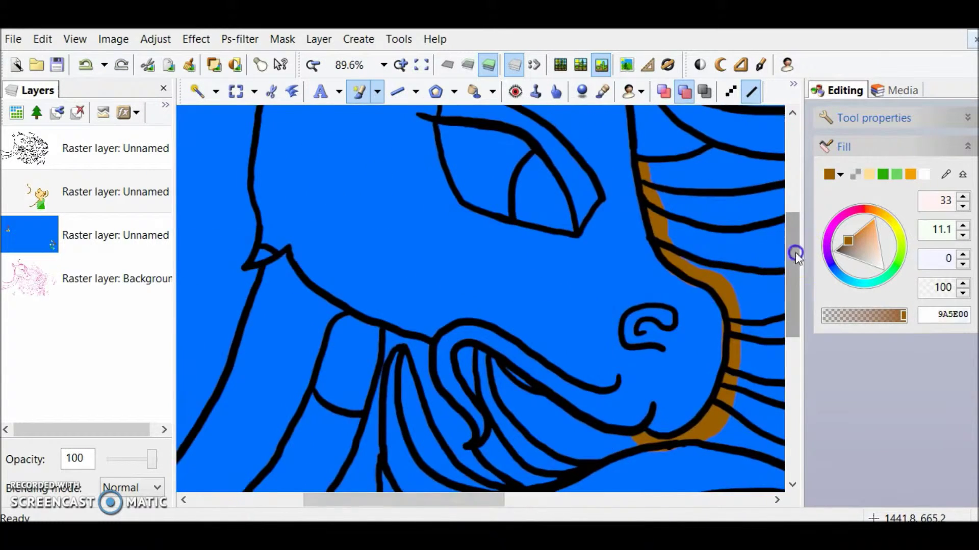
- Brush brown 9A5E00 along the hair strands beneath the dragon's jaw, undoing a stray stroke
{"action": "left_click_drag", "start_coordinate": [795, 256], "coordinate": [795, 295]}
{"action": "mouse_move", "coordinate": [586, 302]}
{"action": "left_mouse_down"}
{"action": "mouse_move", "coordinate": [485, 236]}
{"action": "mouse_move", "coordinate": [516, 316]}
{"action": "left_mouse_up"}
{"action": "key", "text": "ctrl+z"}
{"action": "left_click", "coordinate": [400, 237]}
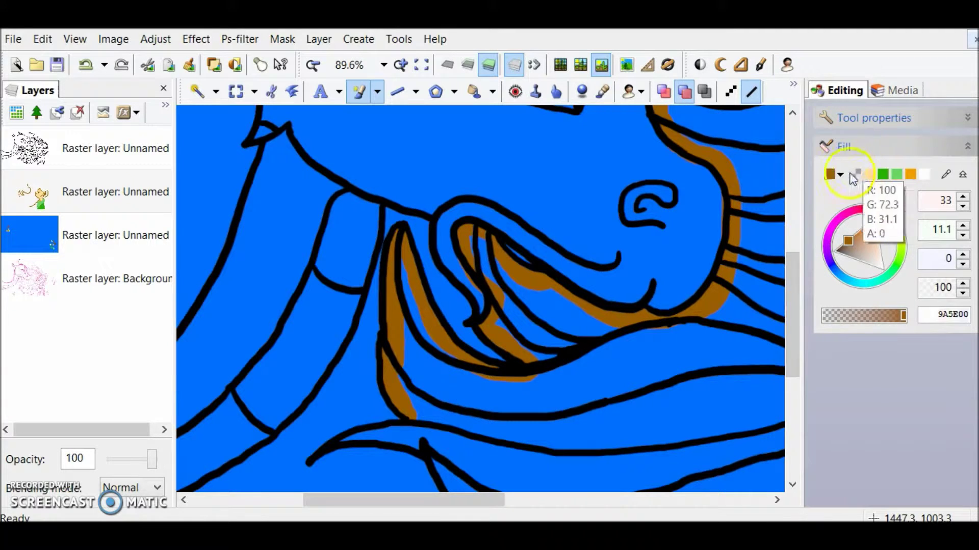
- Brush brown 9A5E00 along the remaining hair outlines and fill the rest of the girl's hair
{"action": "left_click_drag", "start_coordinate": [793, 281], "coordinate": [793, 380]}
{"action": "left_click_drag", "start_coordinate": [780, 388], "coordinate": [654, 405]}
{"action": "left_click_drag", "start_coordinate": [586, 373], "coordinate": [672, 329]}
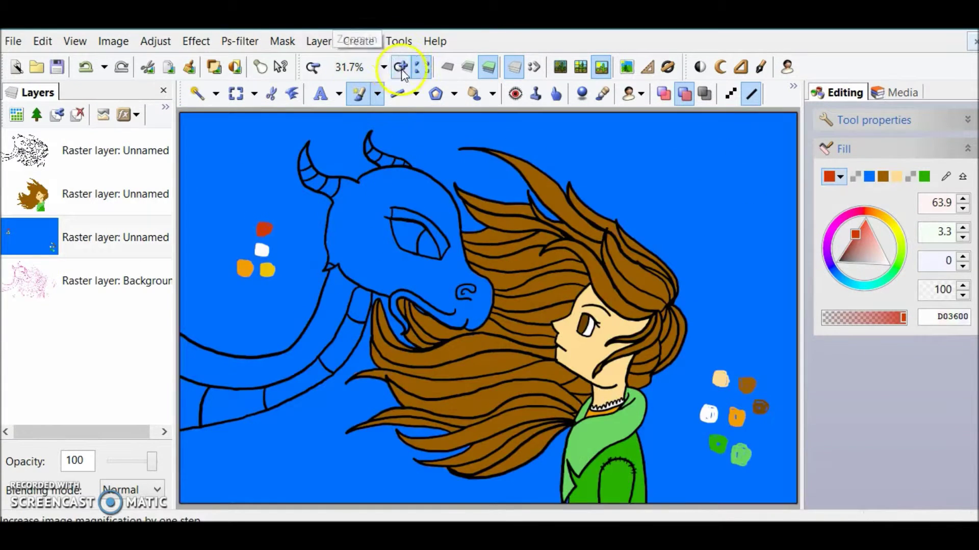
- Add a new raster layer for the dragon and move it beneath the girl's colour layer
{"action": "left_click", "coordinate": [401, 64]}
{"action": "left_click", "coordinate": [16, 113]}
{"action": "left_click", "coordinate": [32, 151]}
{"action": "mouse_move", "coordinate": [32, 158]}
{"action": "left_mouse_down"}
{"action": "mouse_move", "coordinate": [54, 250]}
{"action": "mouse_move", "coordinate": [51, 239]}
{"action": "left_mouse_up"}
- Brush red D03600 along the inner edges of the dragon's snout, jaw, head and horns
{"action": "left_click_drag", "start_coordinate": [403, 324], "coordinate": [456, 335]}
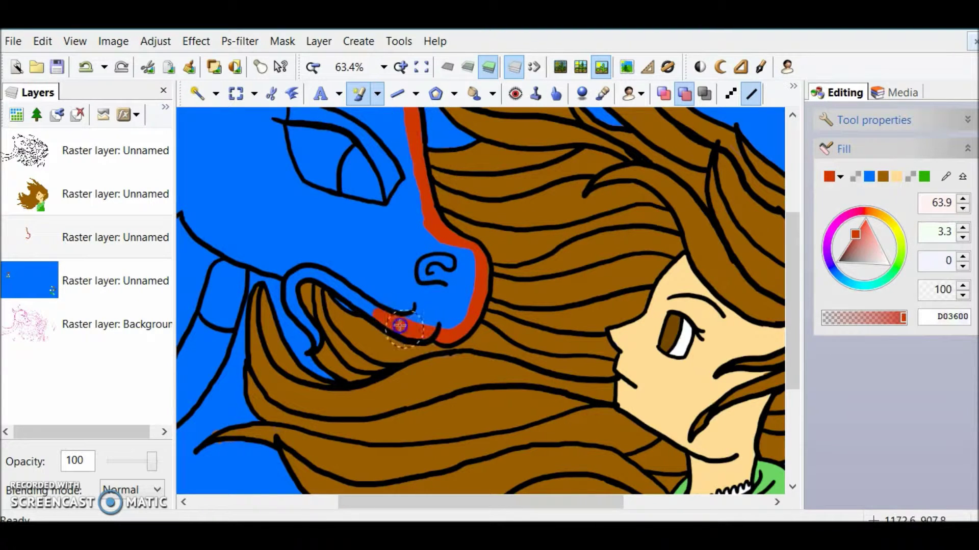
{"action": "left_click_drag", "start_coordinate": [495, 503], "coordinate": [427, 502]}
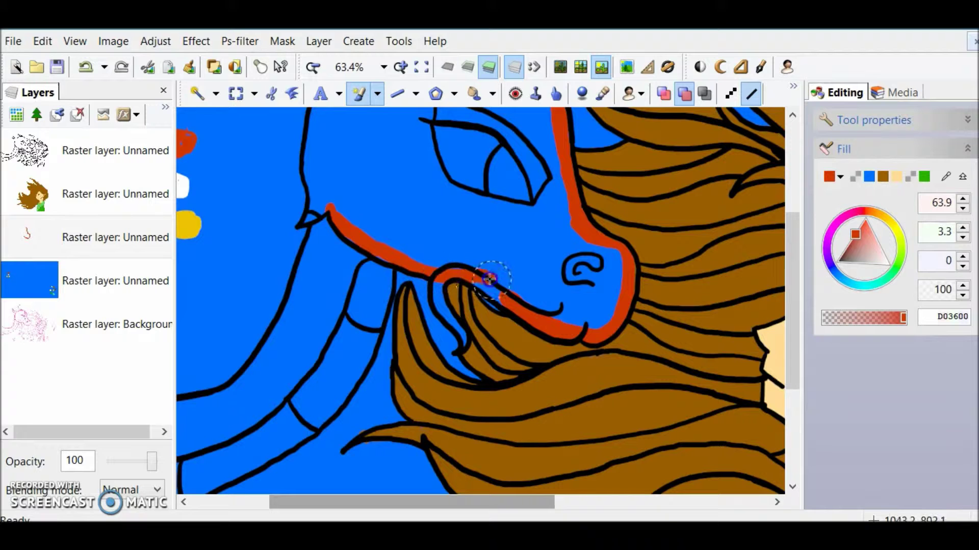
{"action": "left_click_drag", "start_coordinate": [794, 350], "coordinate": [795, 267]}
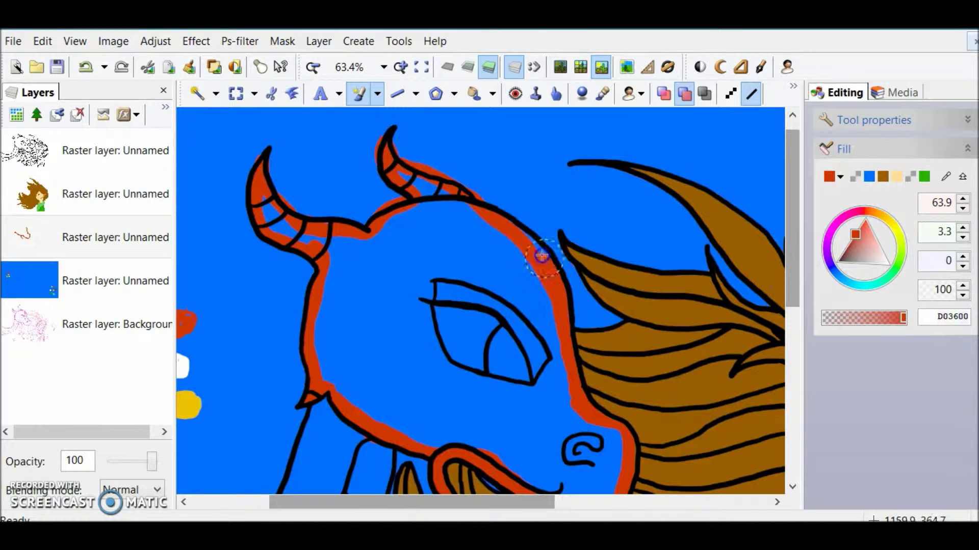
- Flood fill the dragon's head and horns with red D03600 and brush over the remaining gaps
{"action": "left_click", "coordinate": [415, 294]}
{"action": "left_click", "coordinate": [324, 247]}
{"action": "mouse_move", "coordinate": [394, 231]}
{"action": "left_mouse_down"}
{"action": "mouse_move", "coordinate": [544, 307]}
{"action": "mouse_move", "coordinate": [615, 479]}
{"action": "left_mouse_up"}
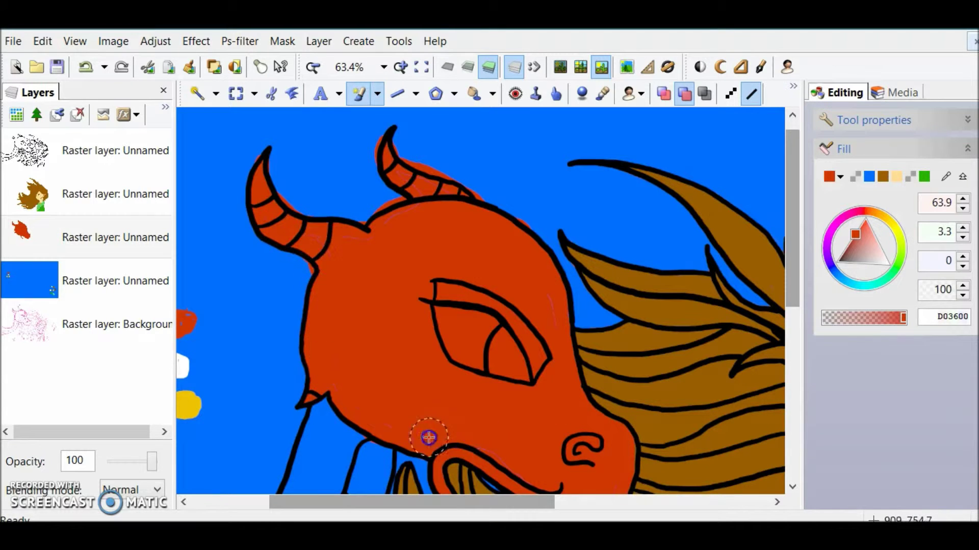
{"action": "left_click", "coordinate": [551, 382]}
- Brush red D03600 along the upper and lower inner edges of the dragon's neck
{"action": "left_click_drag", "start_coordinate": [793, 261], "coordinate": [792, 357]}
{"action": "scroll", "coordinate": [756, 308], "scroll_direction": "left", "scroll_amount": 3}
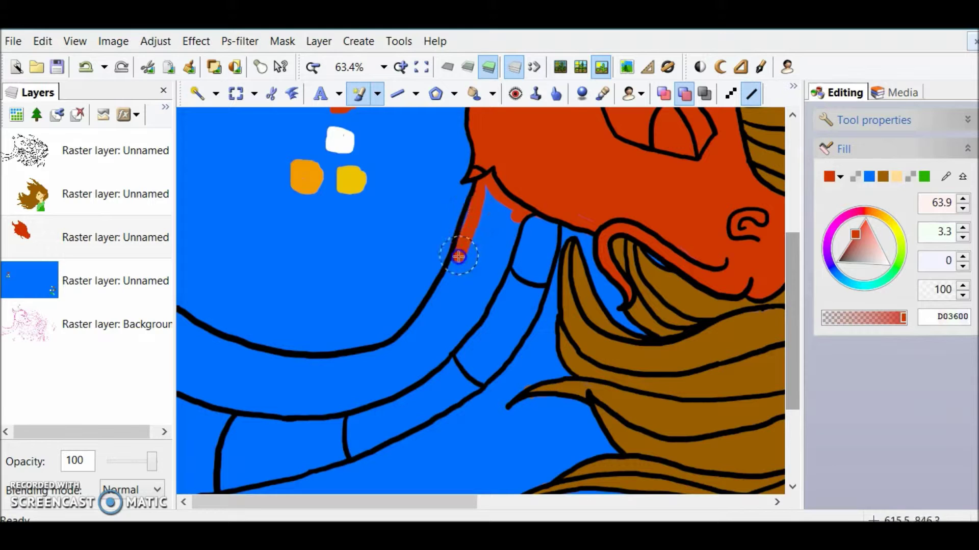
{"action": "left_click_drag", "start_coordinate": [398, 389], "coordinate": [275, 411]}
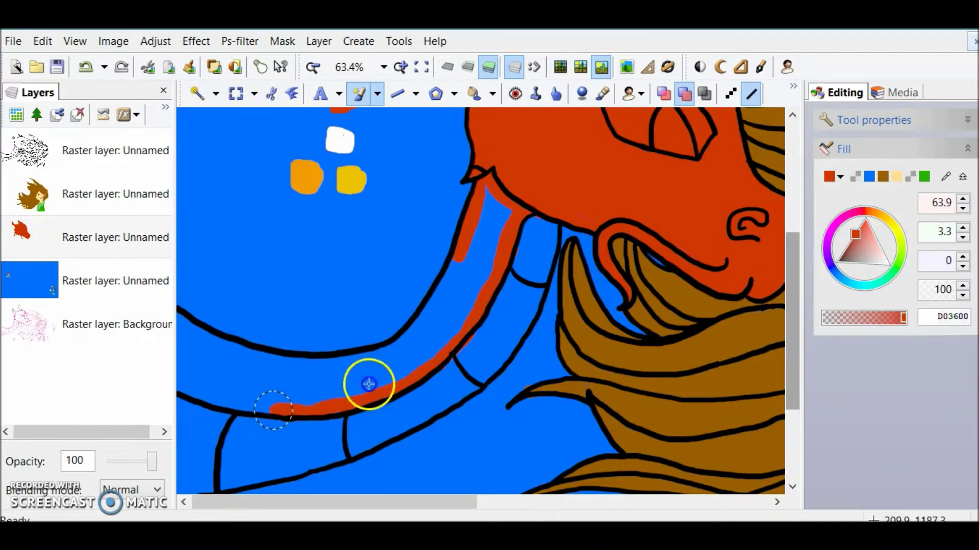
{"action": "left_click_drag", "start_coordinate": [222, 405], "coordinate": [183, 385]}
{"action": "mouse_move", "coordinate": [200, 335]}
{"action": "left_mouse_down"}
{"action": "mouse_move", "coordinate": [349, 373]}
{"action": "mouse_move", "coordinate": [381, 360]}
{"action": "left_mouse_up"}
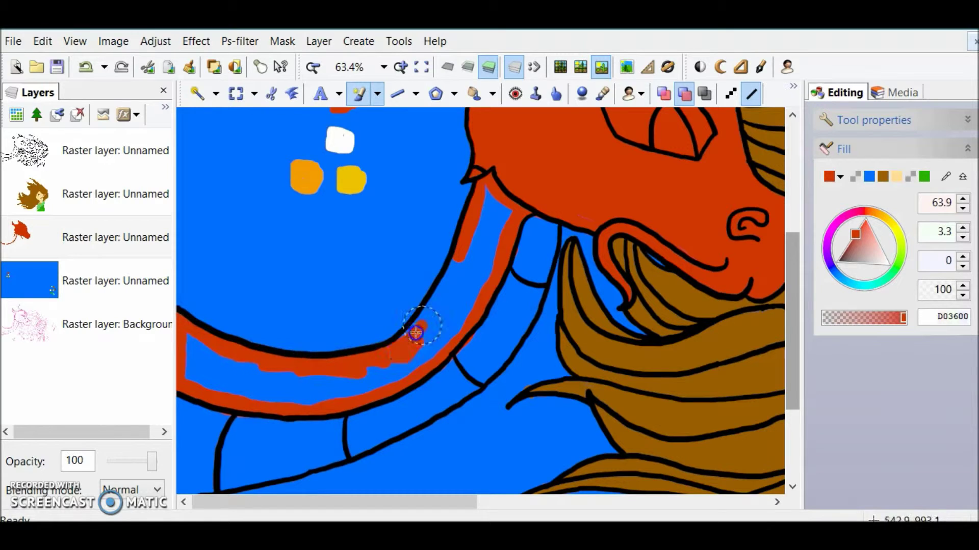
- Flood fill the middle of the dragon's neck with red D03600 and brush over the leftover gaps
{"action": "left_click", "coordinate": [474, 286]}
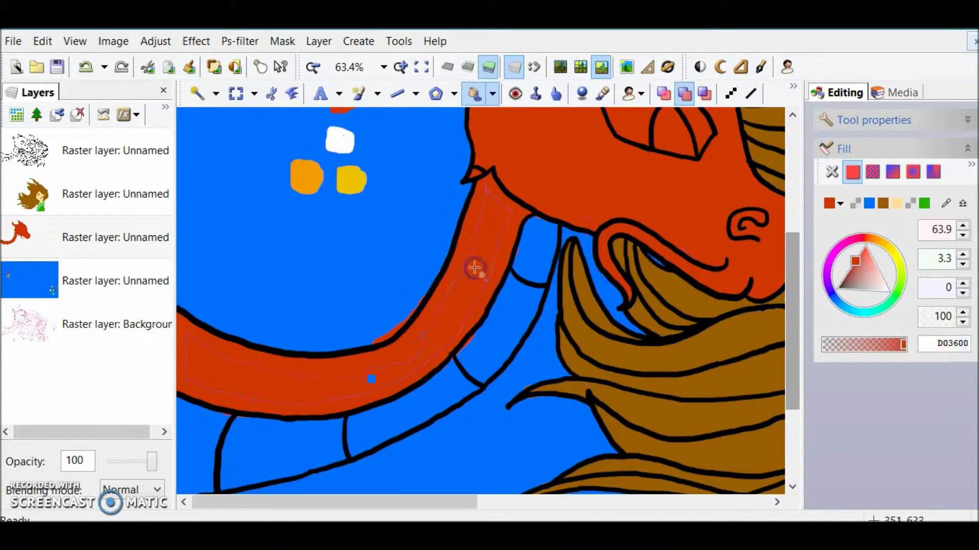
{"action": "mouse_move", "coordinate": [461, 246]}
{"action": "left_mouse_down"}
{"action": "mouse_move", "coordinate": [258, 372]}
{"action": "mouse_move", "coordinate": [325, 401]}
{"action": "left_mouse_up"}
{"action": "left_click_drag", "start_coordinate": [792, 332], "coordinate": [795, 271]}
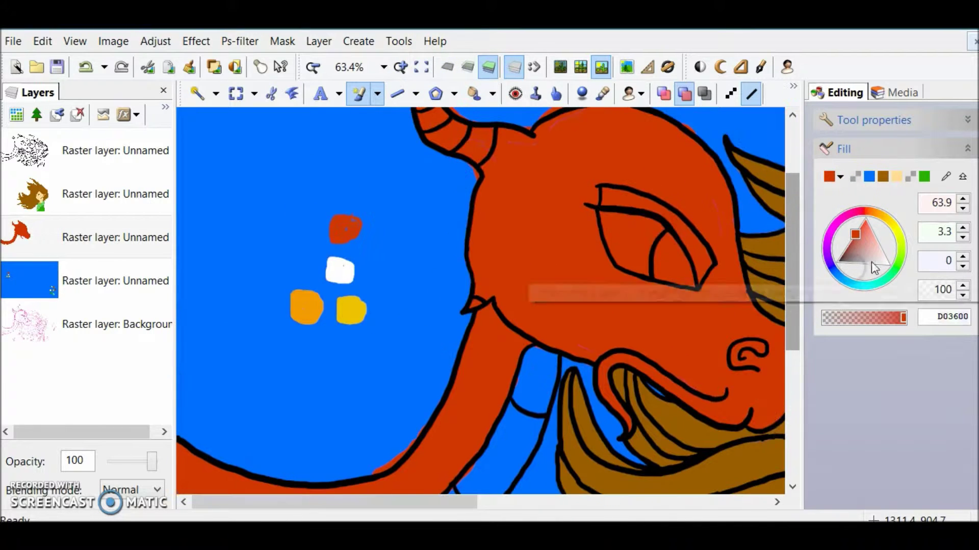
- Brush the dragon's iris orange EE9B00, the eyeball white FFFFFF and the eyelid yellow ECC200
{"action": "left_click", "coordinate": [947, 176]}
{"action": "left_click", "coordinate": [307, 308]}
{"action": "left_click_drag", "start_coordinate": [454, 510], "coordinate": [506, 509]}
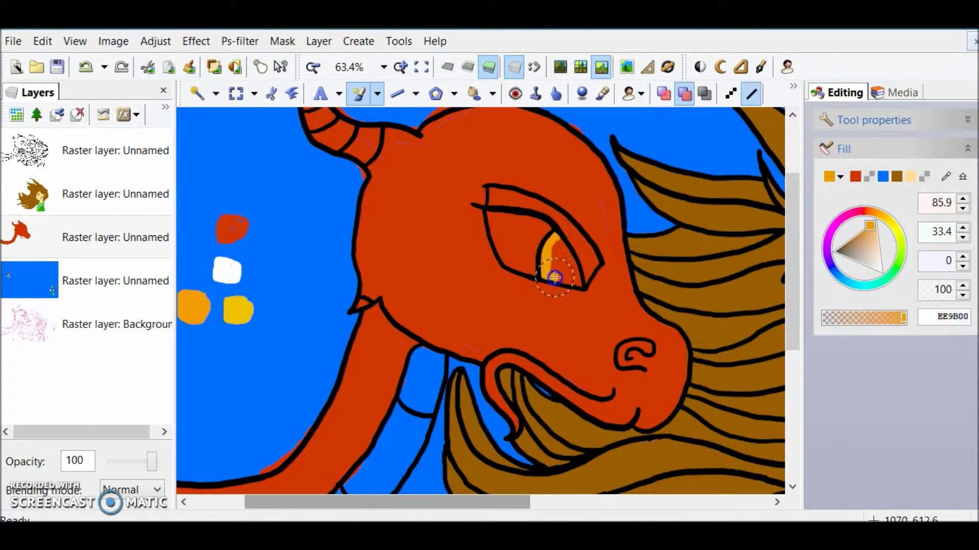
{"action": "left_click", "coordinate": [884, 274]}
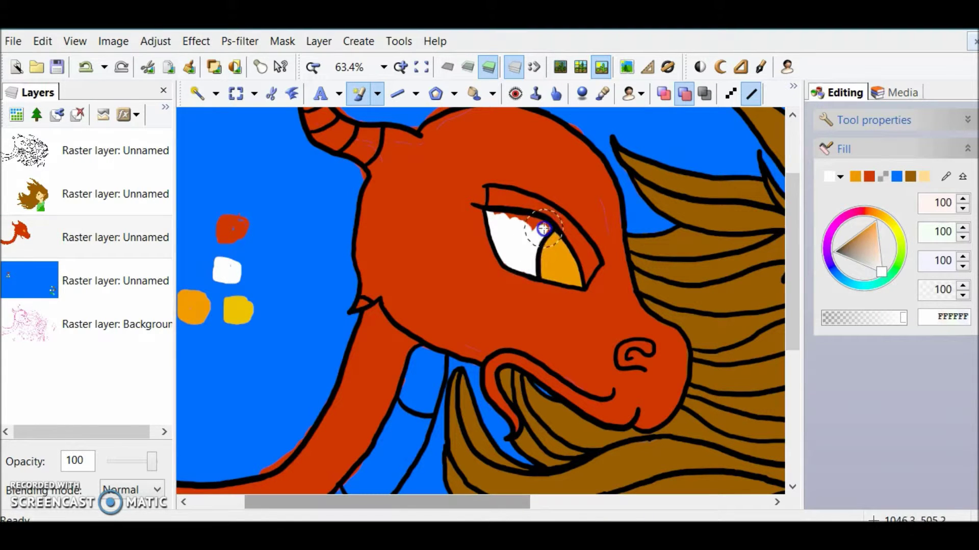
{"action": "left_click", "coordinate": [244, 310]}
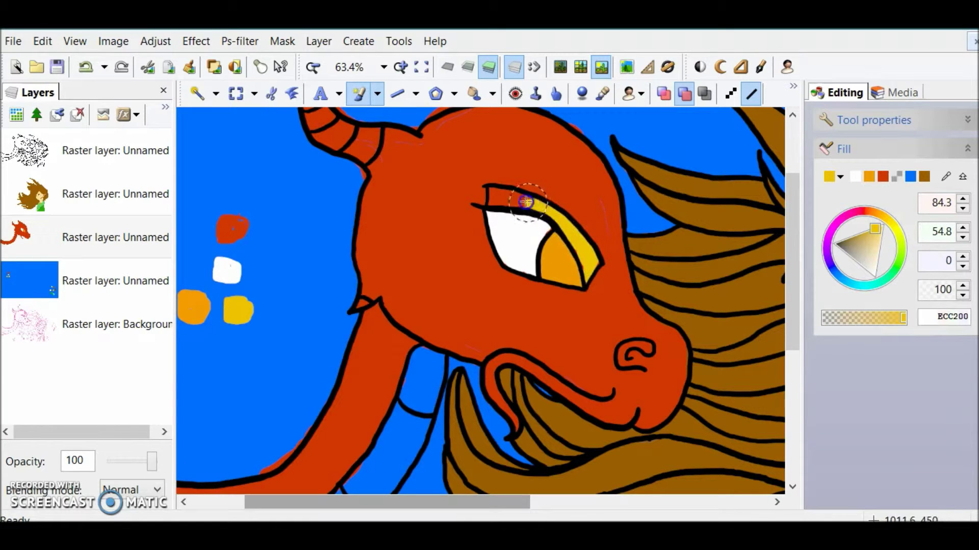
{"action": "left_click", "coordinate": [869, 177]}
{"action": "left_click", "coordinate": [574, 267]}
- Brush yellow ECC200 along the edges of the dragon's segmented neck underside and fill in the segments
{"action": "left_click", "coordinate": [855, 178]}
{"action": "left_click_drag", "start_coordinate": [793, 253], "coordinate": [793, 324]}
{"action": "left_click_drag", "start_coordinate": [500, 503], "coordinate": [379, 512]}
{"action": "mouse_move", "coordinate": [541, 192]}
{"action": "left_mouse_down"}
{"action": "mouse_move", "coordinate": [499, 293]}
{"action": "mouse_move", "coordinate": [488, 292]}
{"action": "left_mouse_up"}
{"action": "mouse_move", "coordinate": [239, 382]}
{"action": "left_mouse_down"}
{"action": "mouse_move", "coordinate": [179, 382]}
{"action": "mouse_move", "coordinate": [339, 399]}
{"action": "mouse_move", "coordinate": [382, 382]}
{"action": "left_mouse_up"}
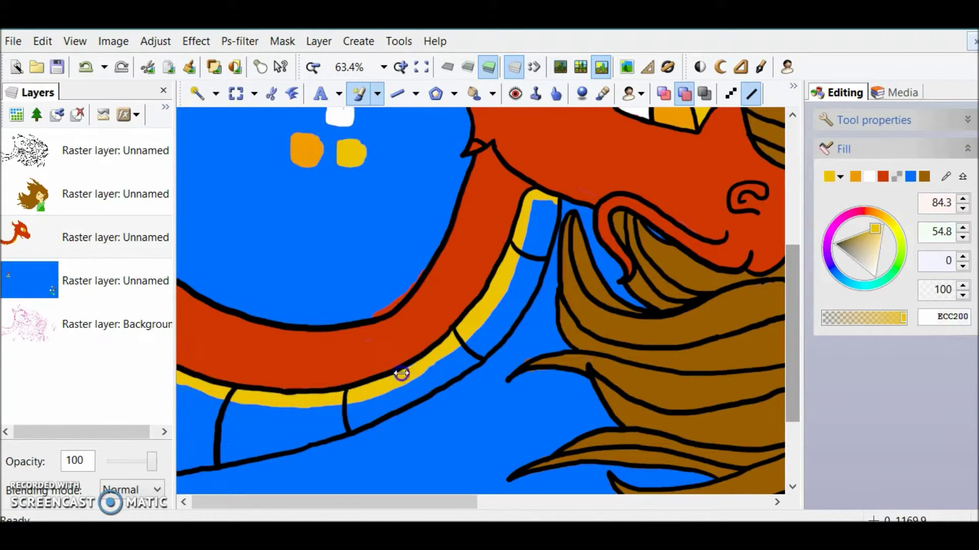
{"action": "left_click_drag", "start_coordinate": [182, 380], "coordinate": [182, 437]}
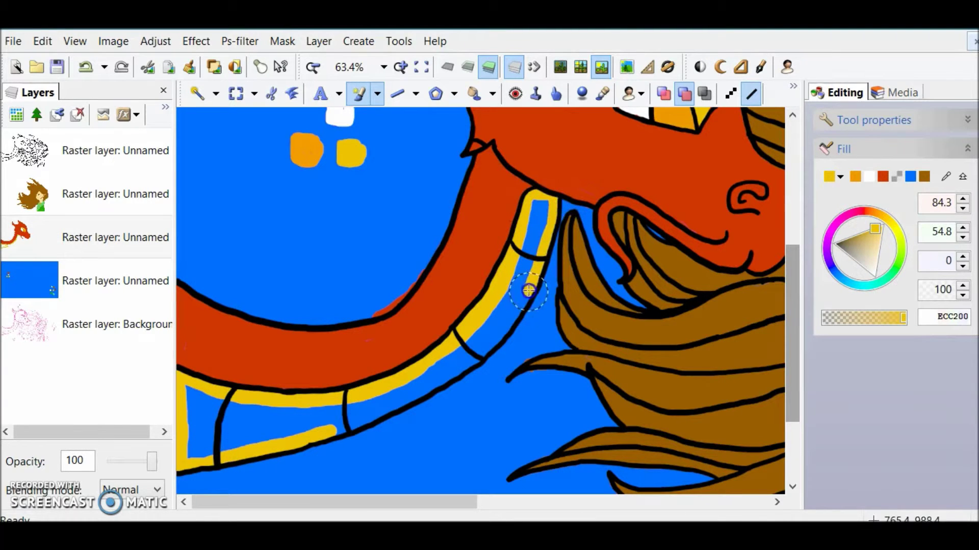
{"action": "mouse_move", "coordinate": [345, 428]}
{"action": "left_mouse_down"}
{"action": "mouse_move", "coordinate": [524, 257]}
{"action": "mouse_move", "coordinate": [522, 204]}
{"action": "left_mouse_up"}
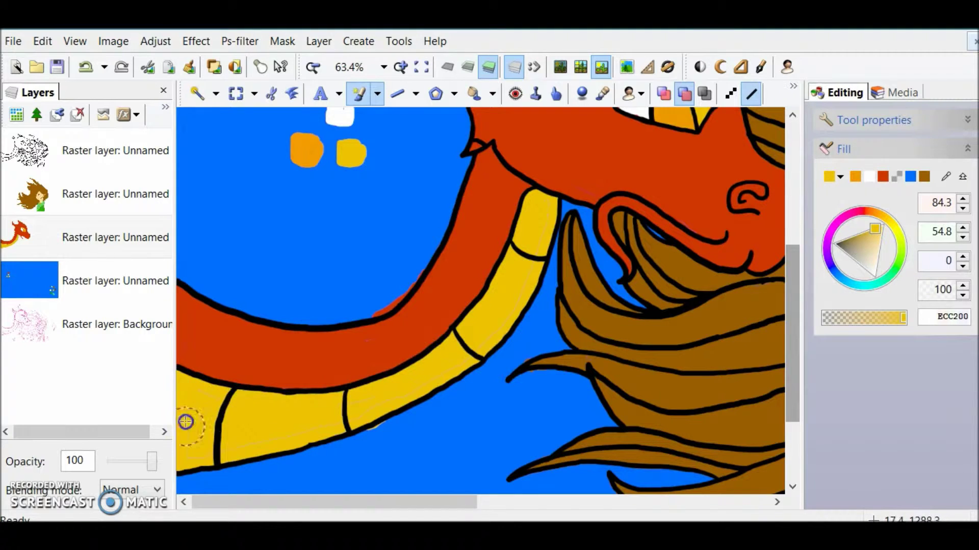
{"action": "left_click_drag", "start_coordinate": [488, 348], "coordinate": [548, 205]}
- Select the background areas around the dragon by the line art and erase the colour overspill on the dragon's layer, then deselect
{"action": "left_click", "coordinate": [421, 67]}
{"action": "left_click", "coordinate": [102, 142]}
{"action": "left_click", "coordinate": [197, 93]}
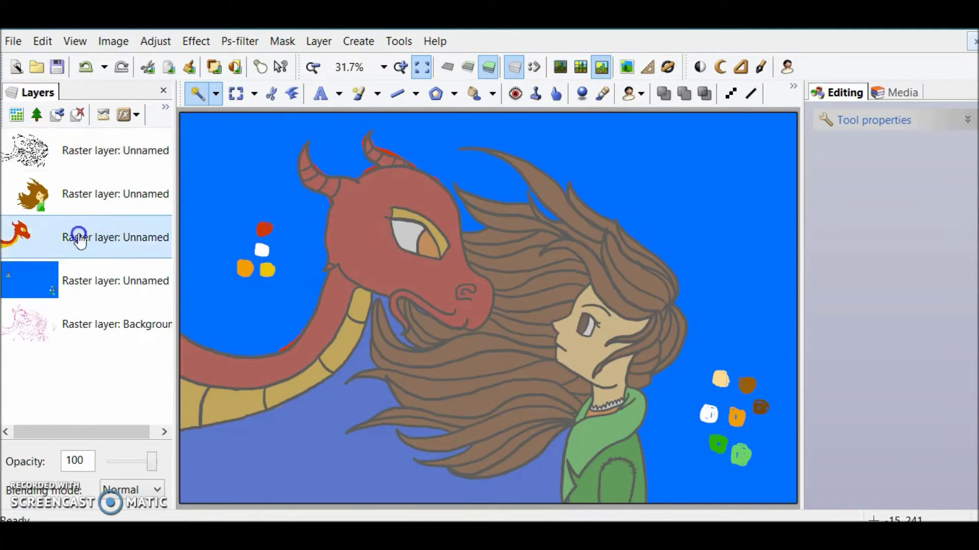
{"action": "left_click", "coordinate": [360, 93]}
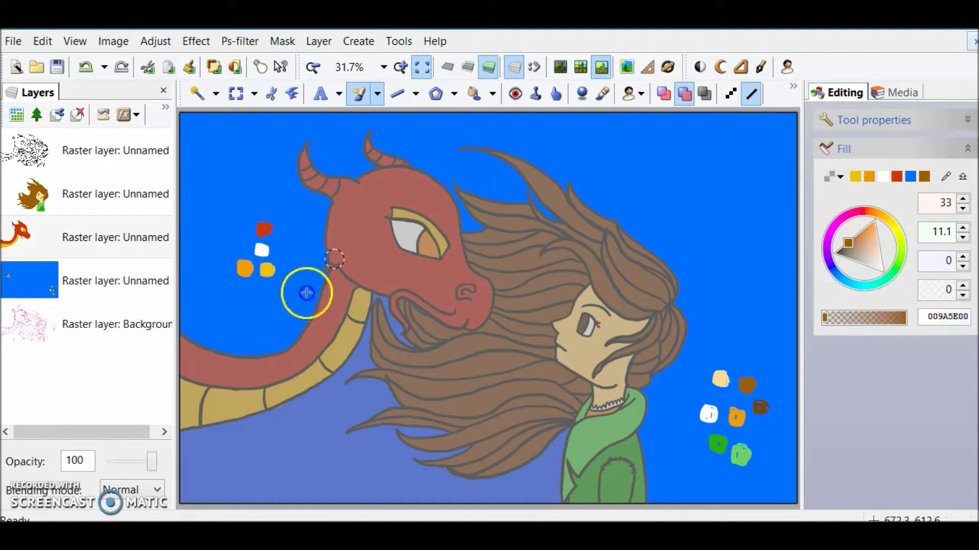
{"action": "left_click", "coordinate": [198, 93]}
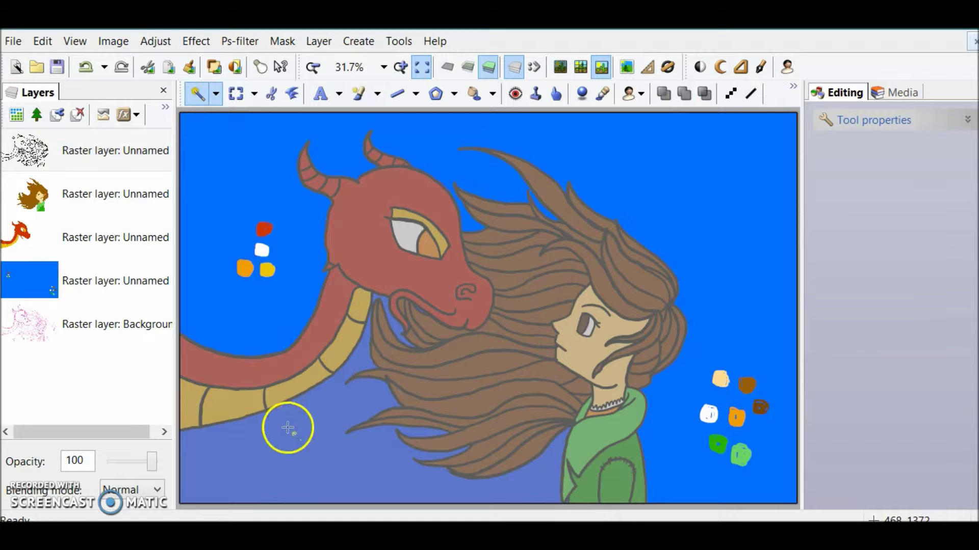
{"action": "left_click", "coordinate": [288, 429]}
{"action": "left_click", "coordinate": [359, 93]}
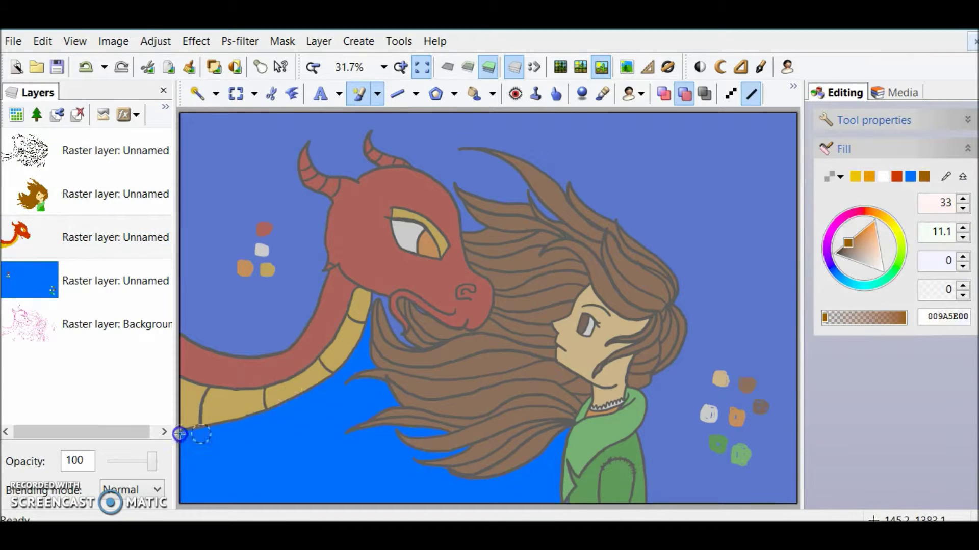
{"action": "key", "text": "ctrl+d"}
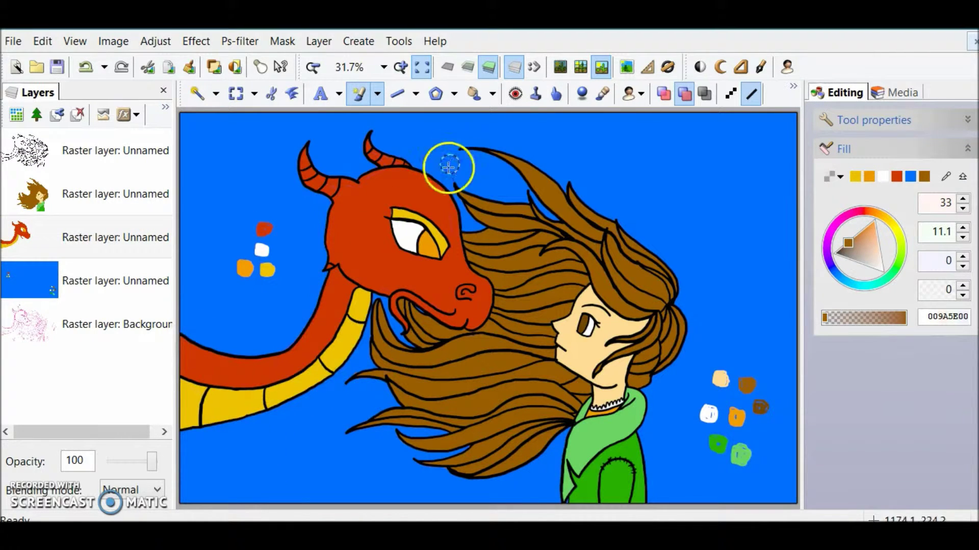
- Dab white on the small spike at the back of the dragon's jaw
{"action": "left_click", "coordinate": [883, 177]}
{"action": "double_click", "coordinate": [400, 67]}
{"action": "left_click_drag", "start_coordinate": [467, 502], "coordinate": [377, 502]}
{"action": "left_click", "coordinate": [356, 218]}
{"action": "left_click", "coordinate": [355, 218]}
{"action": "left_click", "coordinate": [421, 67]}
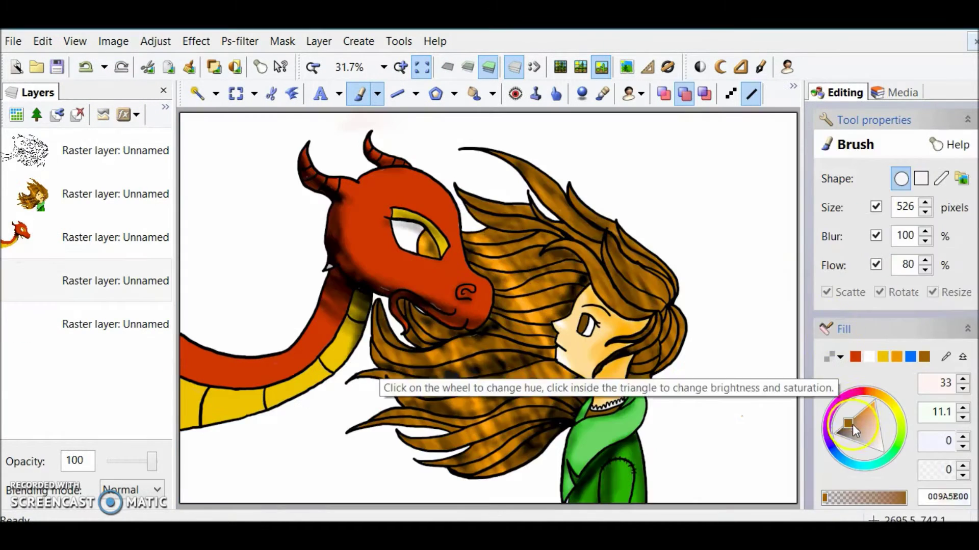
- Set the painting colour to opaque dark blue 00344D
{"action": "mouse_move", "coordinate": [895, 417]}
{"action": "left_mouse_down"}
{"action": "mouse_move", "coordinate": [891, 449]}
{"action": "mouse_move", "coordinate": [889, 438]}
{"action": "left_mouse_up"}
{"action": "left_click", "coordinate": [889, 439]}
{"action": "left_click", "coordinate": [901, 498]}
{"action": "left_click", "coordinate": [892, 433]}
- Try brushing a soft dark blue sky behind the figures, enlarging the brush to 1526 pixels
{"action": "mouse_move", "coordinate": [783, 164]}
{"action": "left_mouse_down"}
{"action": "mouse_move", "coordinate": [449, 156]}
{"action": "mouse_move", "coordinate": [651, 161]}
{"action": "mouse_move", "coordinate": [773, 152]}
{"action": "mouse_move", "coordinate": [774, 117]}
{"action": "mouse_move", "coordinate": [747, 157]}
{"action": "left_mouse_up"}
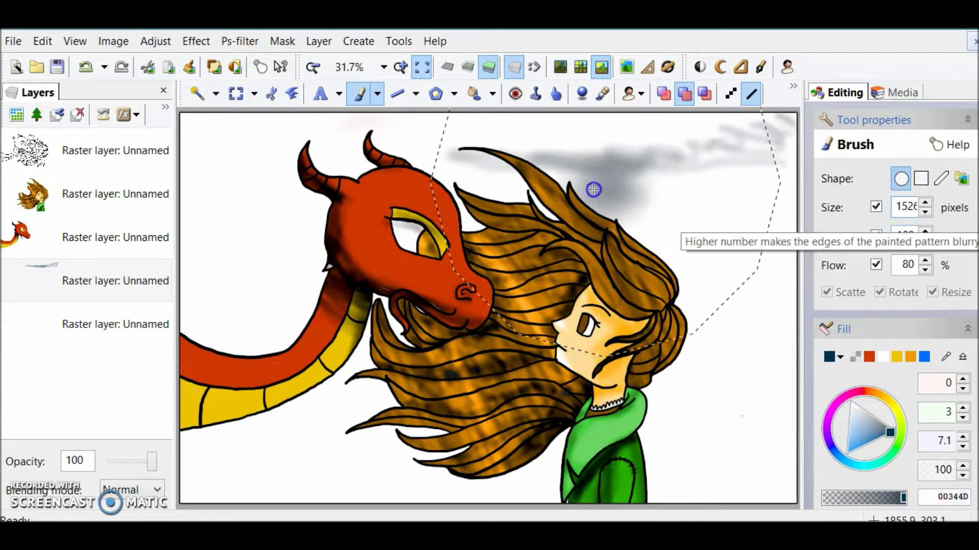
{"action": "mouse_move", "coordinate": [649, 164]}
{"action": "left_mouse_down"}
{"action": "mouse_move", "coordinate": [790, 142]}
{"action": "mouse_move", "coordinate": [700, 161]}
{"action": "mouse_move", "coordinate": [385, 168]}
{"action": "mouse_move", "coordinate": [329, 250]}
{"action": "mouse_move", "coordinate": [251, 301]}
{"action": "mouse_move", "coordinate": [231, 290]}
{"action": "mouse_move", "coordinate": [231, 308]}
{"action": "mouse_move", "coordinate": [250, 298]}
{"action": "mouse_move", "coordinate": [203, 285]}
{"action": "left_mouse_up"}
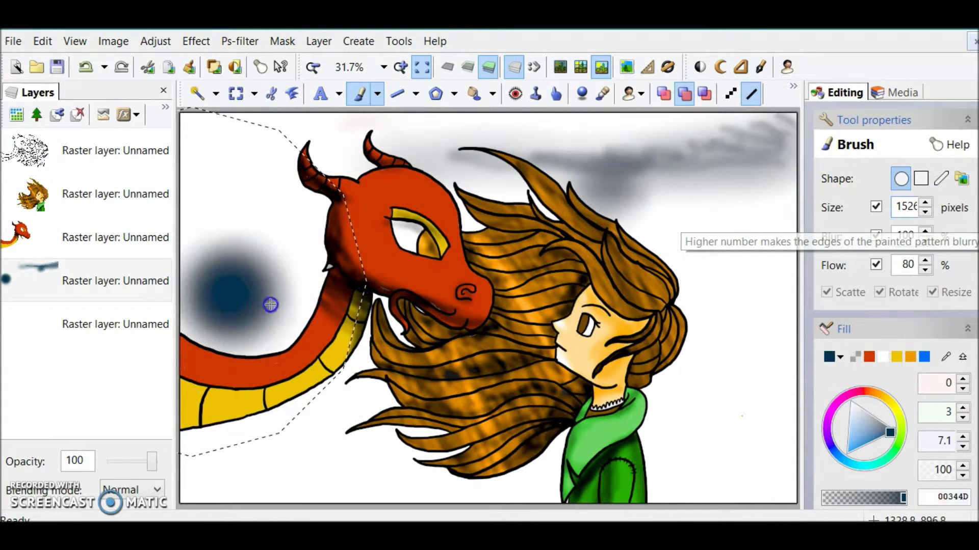
{"action": "left_click_drag", "start_coordinate": [326, 314], "coordinate": [359, 291]}
{"action": "mouse_move", "coordinate": [251, 308]}
{"action": "left_mouse_down"}
{"action": "mouse_move", "coordinate": [269, 348]}
{"action": "mouse_move", "coordinate": [251, 345]}
{"action": "left_mouse_up"}
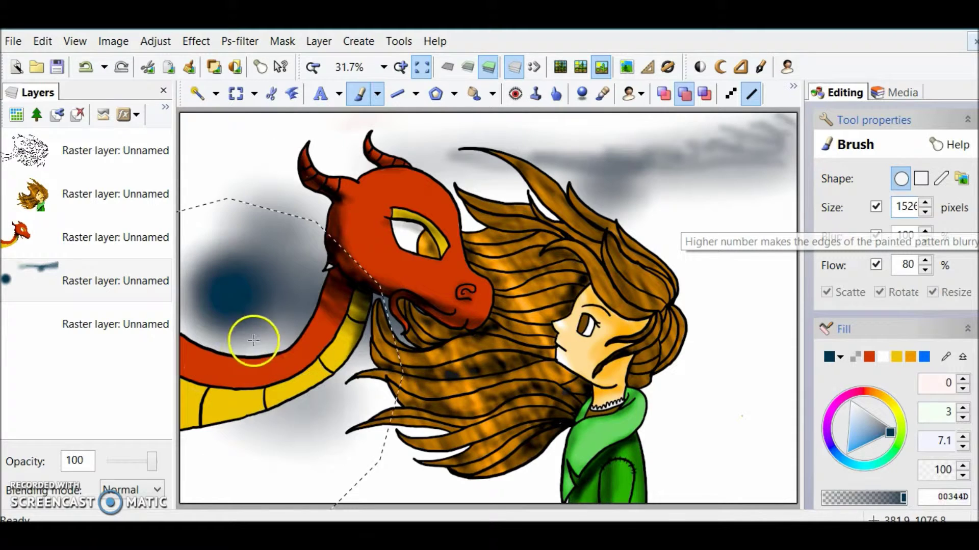
- Delete the raster layer with the brushed sky and select the remaining blank layer beneath the dragon's layer
{"action": "left_click", "coordinate": [107, 283]}
{"action": "left_click", "coordinate": [77, 116]}
{"action": "left_click", "coordinate": [83, 312]}
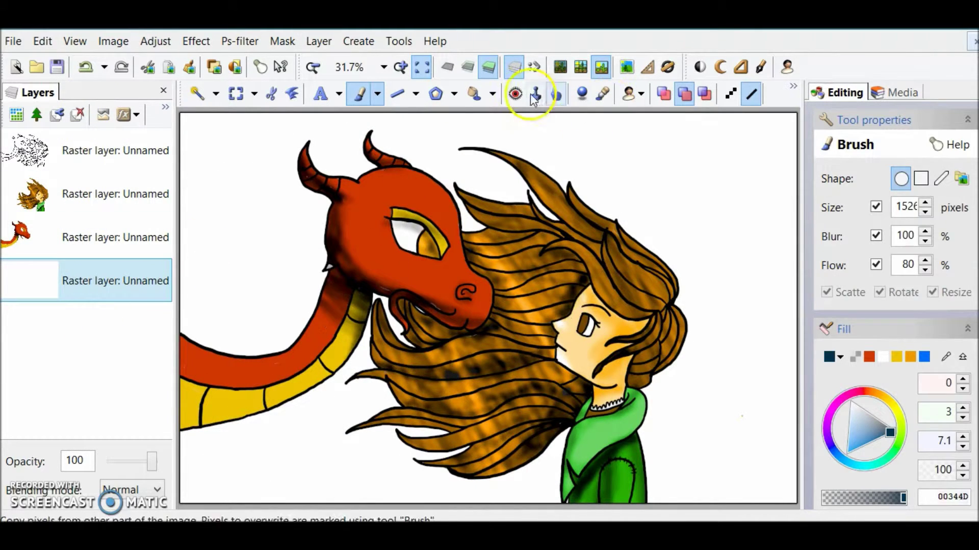
- Flood fill the blank background layer with a vertical linear gradient from dark blue 00344D to black, darkest at the top of the sky
{"action": "left_click", "coordinate": [474, 94]}
{"action": "left_click", "coordinate": [894, 358]}
{"action": "left_click", "coordinate": [826, 320]}
{"action": "left_click", "coordinate": [856, 344]}
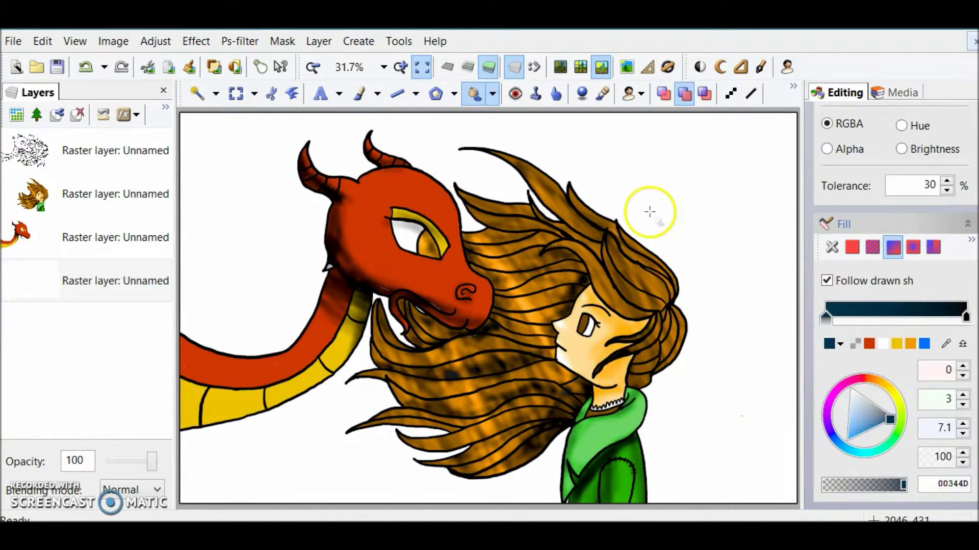
{"action": "left_click", "coordinate": [649, 212]}
{"action": "left_click_drag", "start_coordinate": [680, 425], "coordinate": [220, 82]}
{"action": "left_click_drag", "start_coordinate": [273, 105], "coordinate": [282, 111]}
{"action": "left_click_drag", "start_coordinate": [283, 176], "coordinate": [317, 387]}
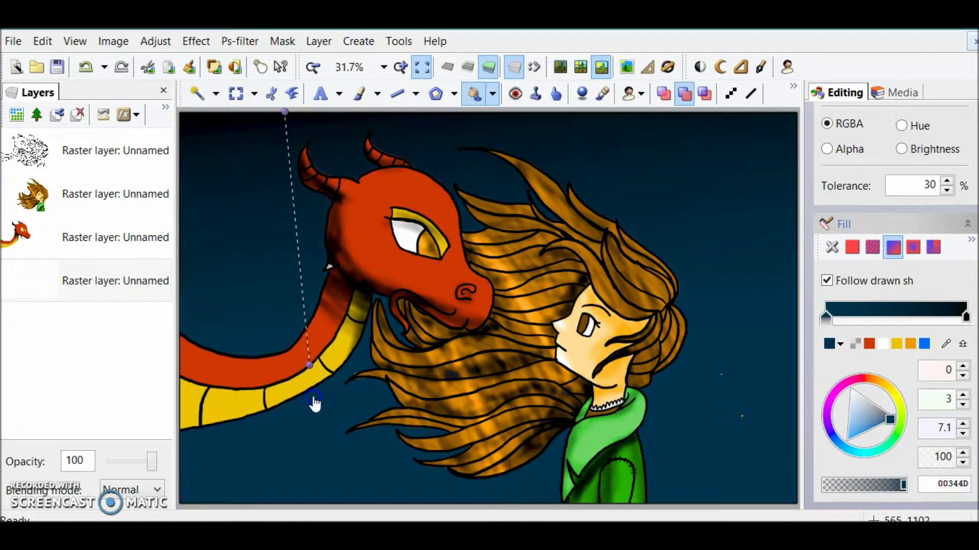
{"action": "left_click_drag", "start_coordinate": [295, 433], "coordinate": [281, 472]}
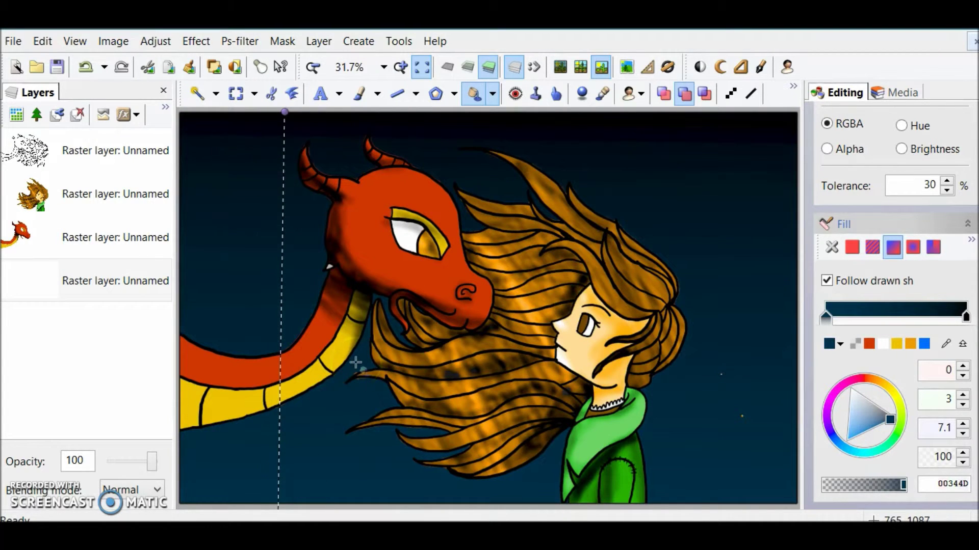
- Erase the stray specks in the sky behind the girl from her layer with an 85-pixel transparent brush
{"action": "left_click", "coordinate": [66, 234]}
{"action": "left_click", "coordinate": [86, 193]}
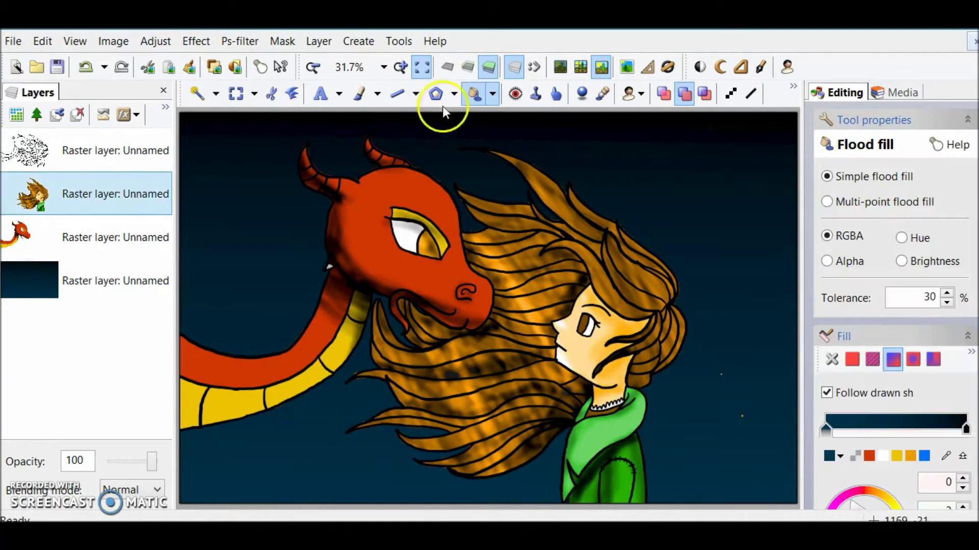
{"action": "left_click", "coordinate": [359, 94]}
{"action": "left_click", "coordinate": [377, 94]}
{"action": "left_click", "coordinate": [387, 137]}
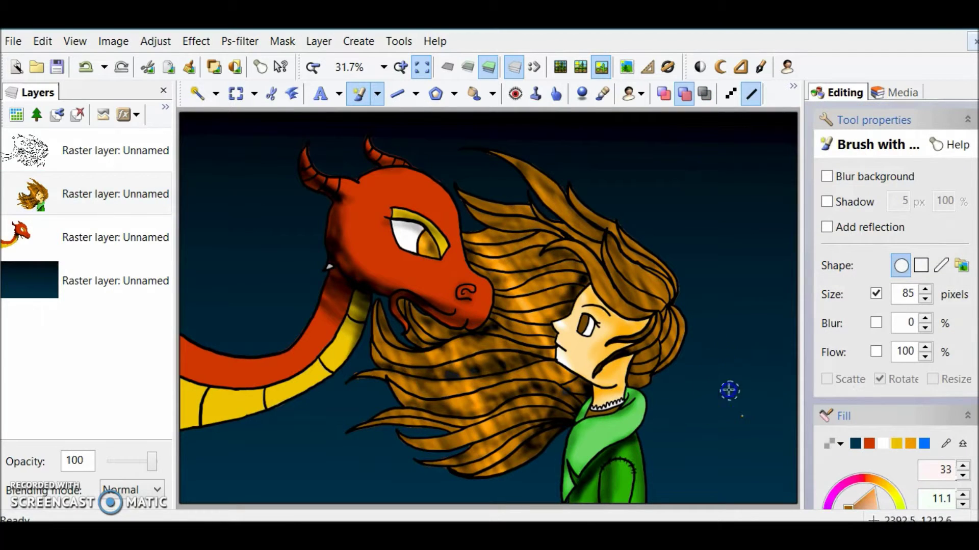
- Add a raster layer above the line art and flood fill it with a vertical gradient from transparent to black, darkest at the top
{"action": "left_click", "coordinate": [17, 114]}
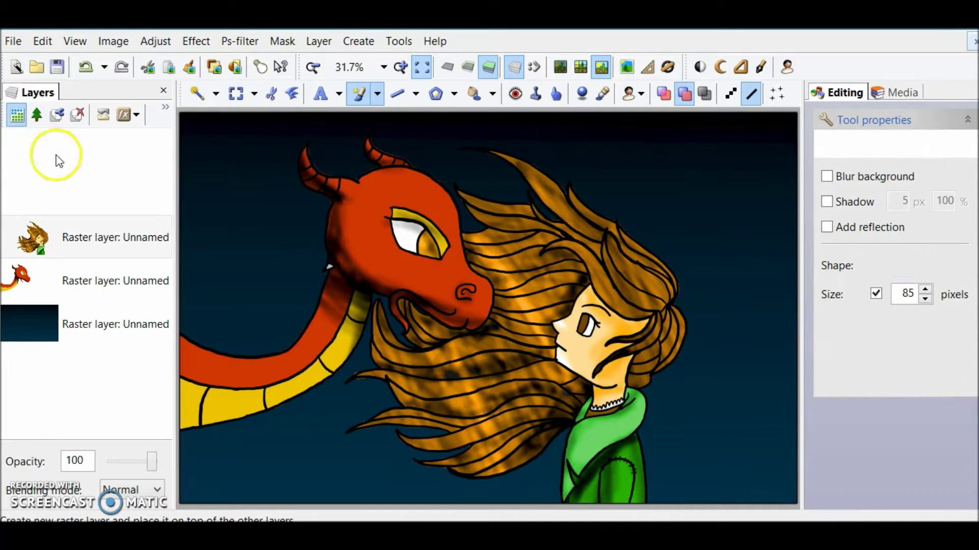
{"action": "left_click", "coordinate": [474, 93]}
{"action": "left_click", "coordinate": [894, 360]}
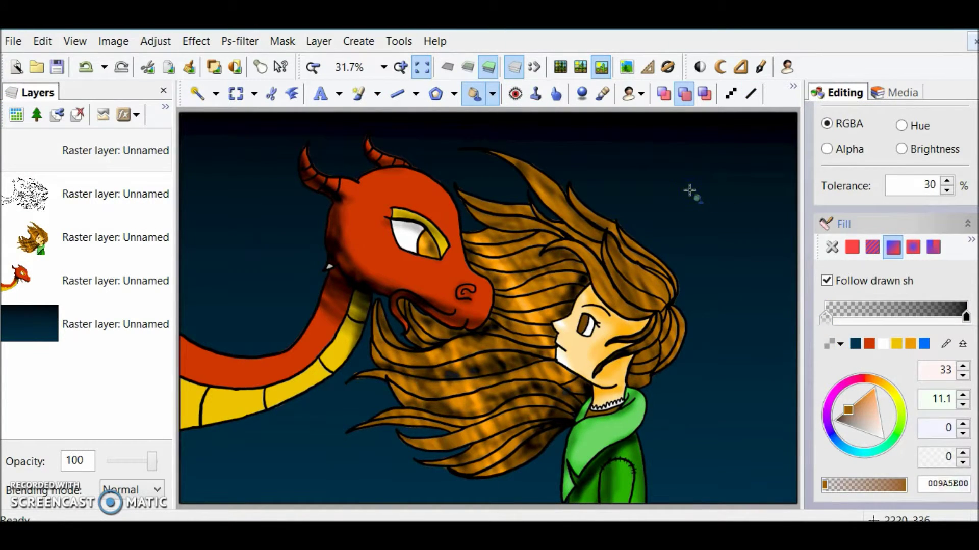
{"action": "left_click_drag", "start_coordinate": [282, 177], "coordinate": [698, 436]}
{"action": "left_click_drag", "start_coordinate": [617, 220], "coordinate": [291, 119]}
{"action": "left_click_drag", "start_coordinate": [295, 259], "coordinate": [291, 345]}
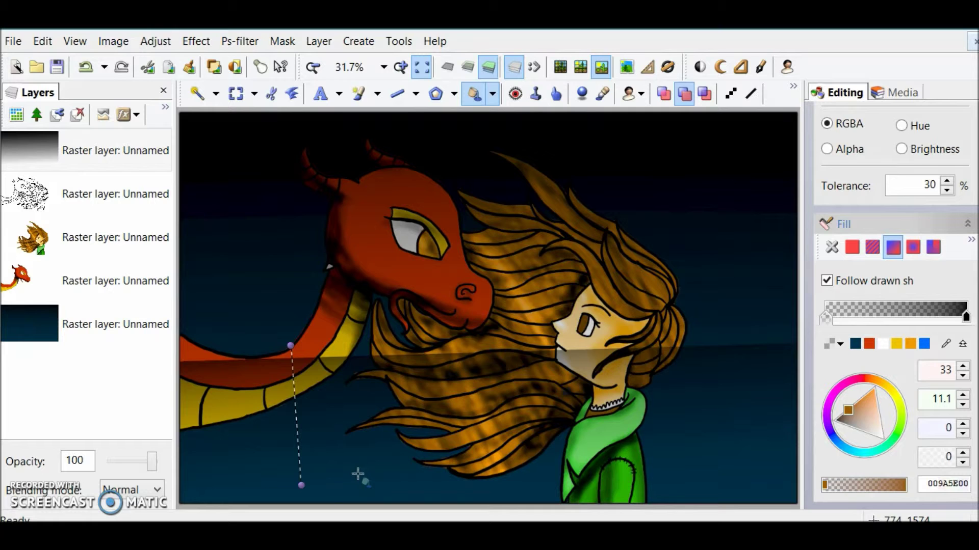
{"action": "key", "text": "ctrl+z"}
- Smudge the colours in the girl's eye on her layer at 280 % strength with a 219-pixel size
{"action": "left_click", "coordinate": [145, 227]}
{"action": "left_click", "coordinate": [402, 67]}
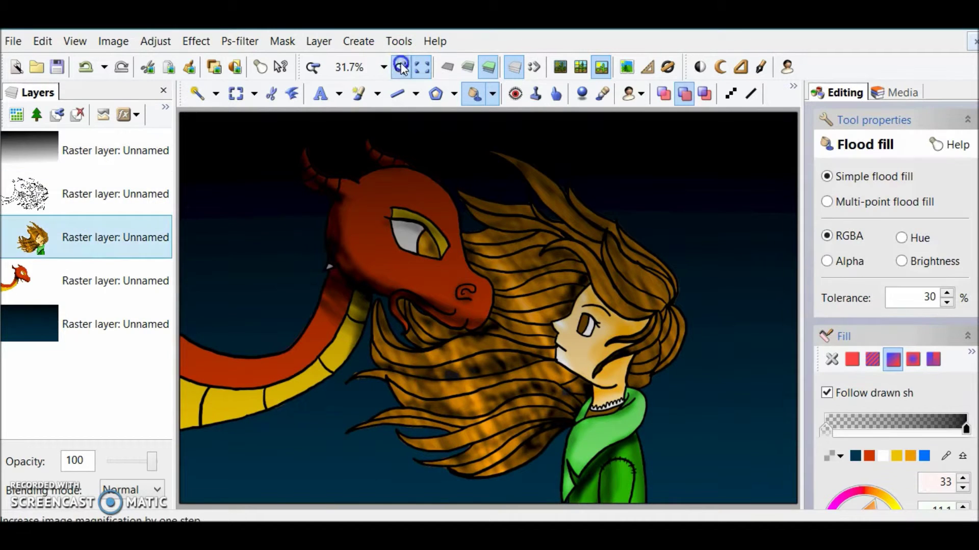
{"action": "left_click", "coordinate": [402, 67]}
{"action": "left_click", "coordinate": [402, 66]}
{"action": "left_click", "coordinate": [559, 99]}
{"action": "left_click", "coordinate": [558, 97]}
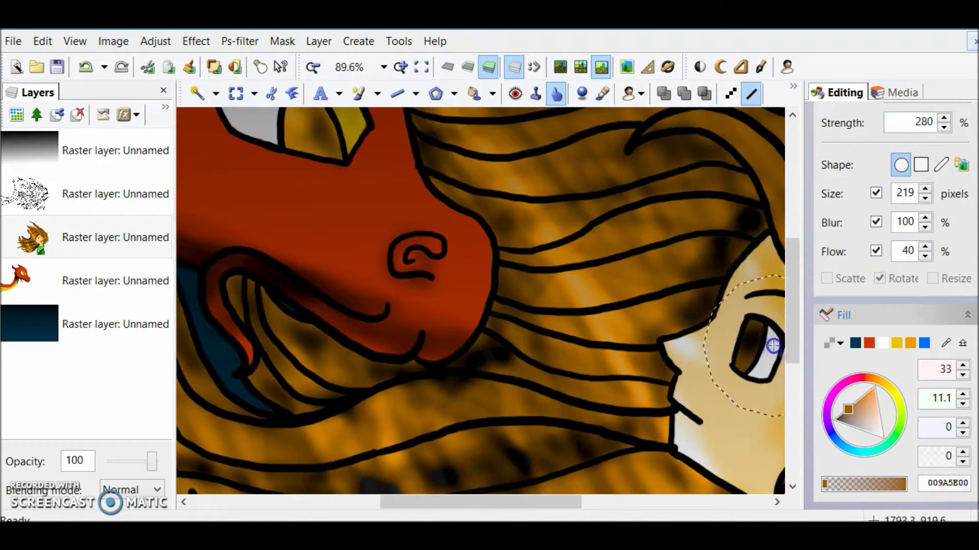
{"action": "left_click", "coordinate": [421, 67]}
- Add a raster layer on top and dab small white stars across the sky above and behind the girl
{"action": "left_click", "coordinate": [120, 317]}
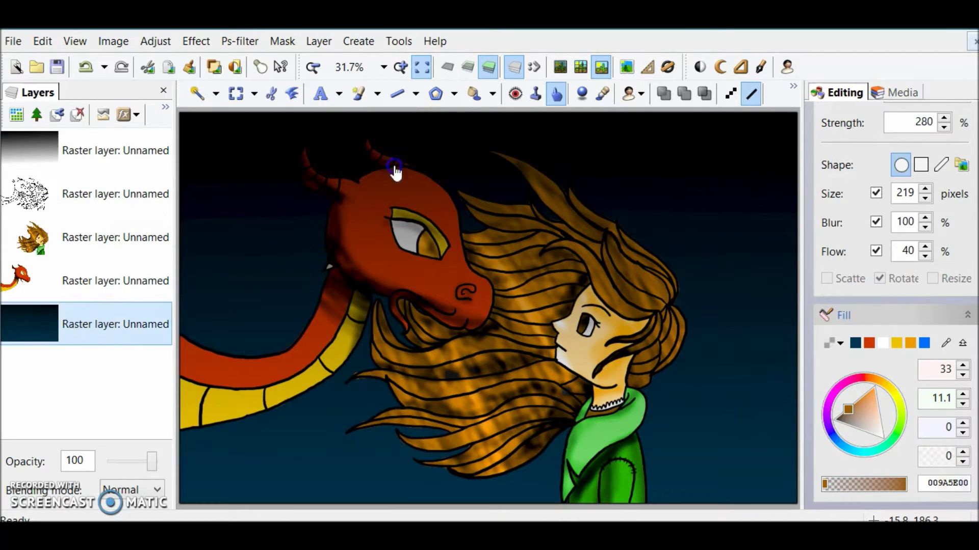
{"action": "left_click", "coordinate": [17, 114]}
{"action": "left_click", "coordinate": [359, 93]}
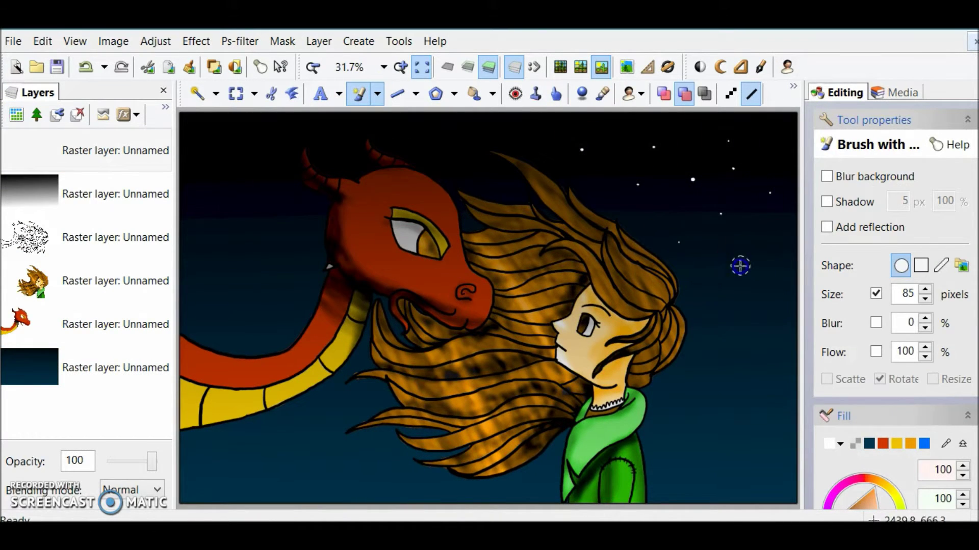
{"action": "left_click", "coordinate": [584, 130]}
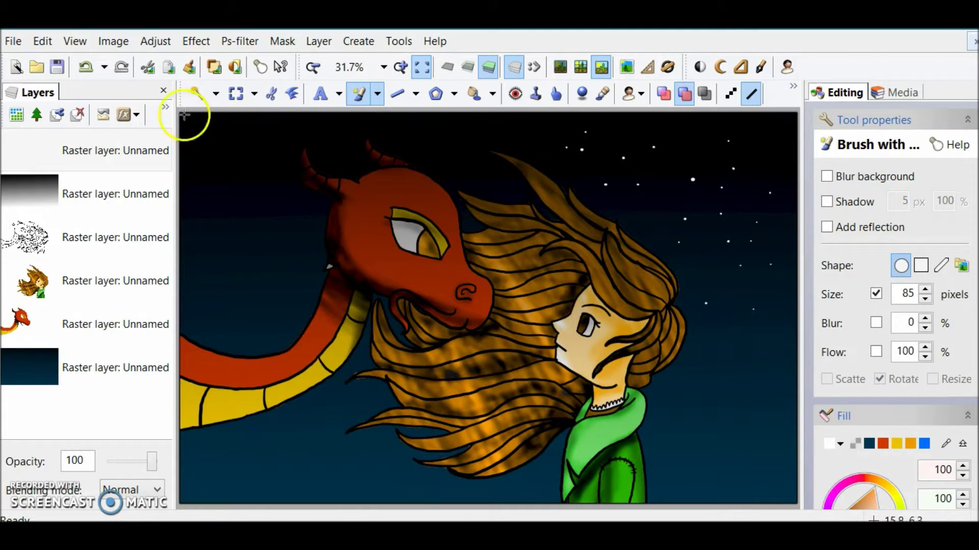
- Copy the painted group of stars, paste it, and move and rotate the copy into the sky behind the dragon
{"action": "left_click", "coordinate": [236, 93]}
{"action": "left_click_drag", "start_coordinate": [798, 350], "coordinate": [504, 113]}
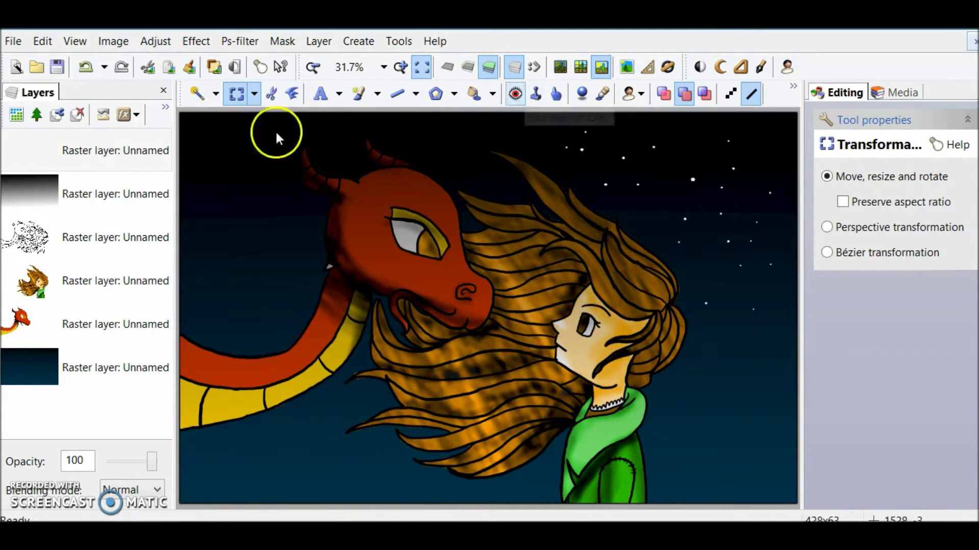
{"action": "left_click", "coordinate": [170, 68]}
{"action": "left_click", "coordinate": [189, 67]}
{"action": "left_click_drag", "start_coordinate": [365, 210], "coordinate": [365, 256]}
{"action": "left_click_drag", "start_coordinate": [430, 280], "coordinate": [341, 193]}
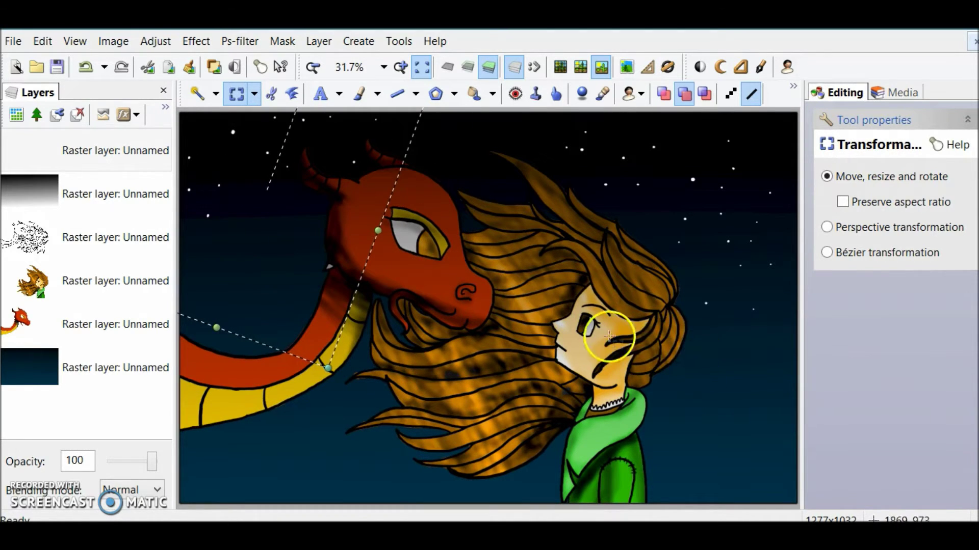
{"action": "left_click", "coordinate": [359, 93]}
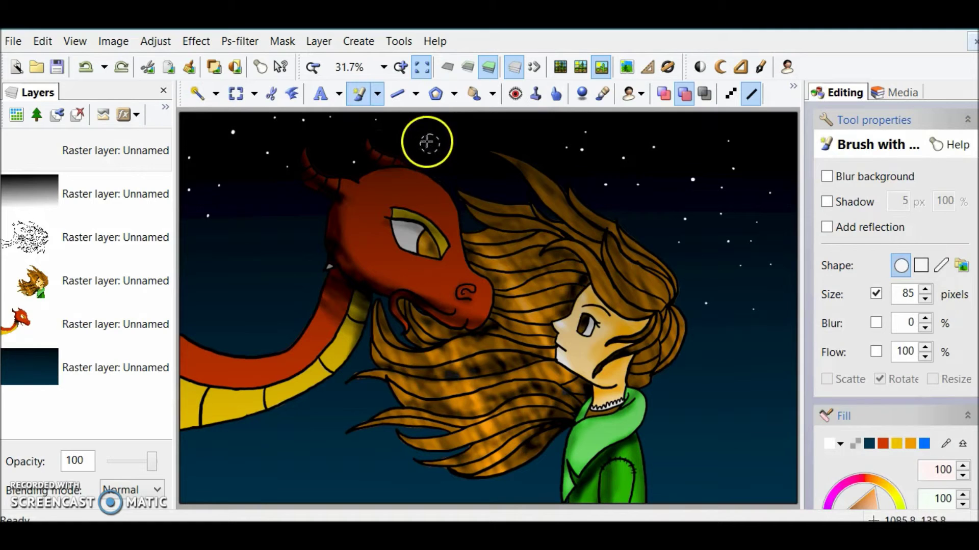